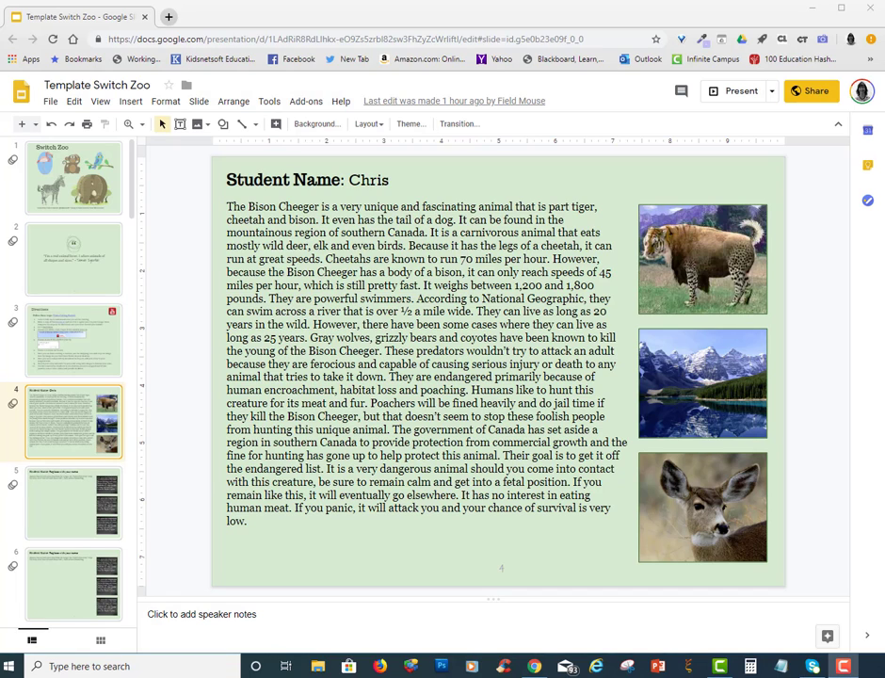
# Step: Switch to the student Google account in a new browser tab and open its Google Drive
pyautogui.click(169, 18)
pyautogui.click(862, 91)
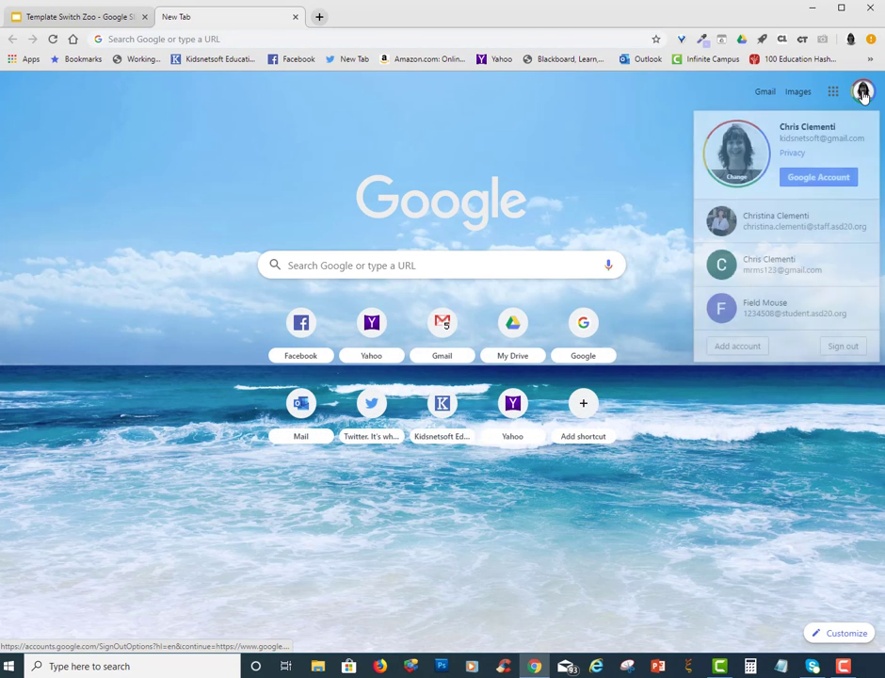
pyautogui.click(777, 311)
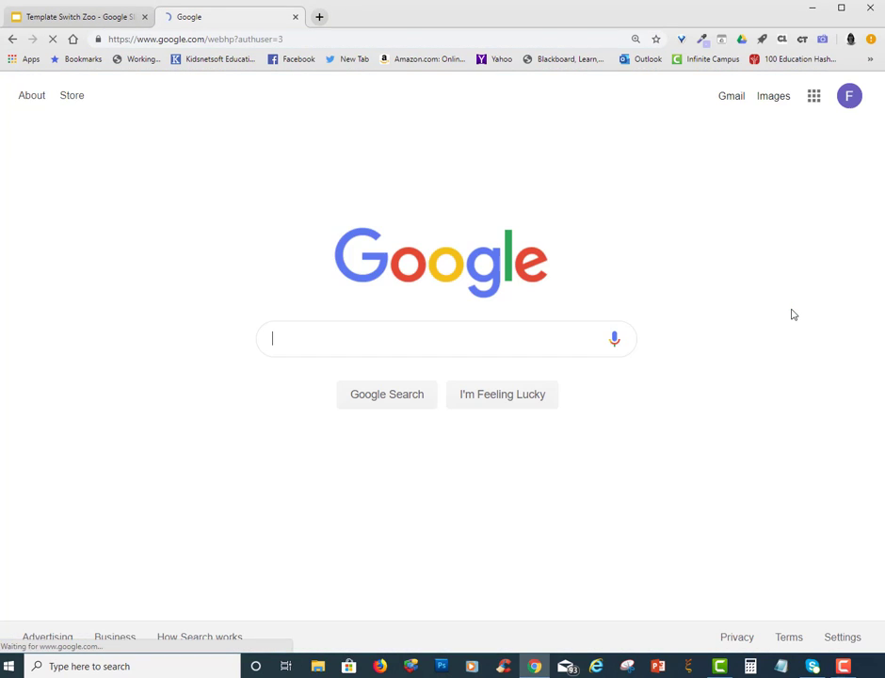
pyautogui.click(813, 98)
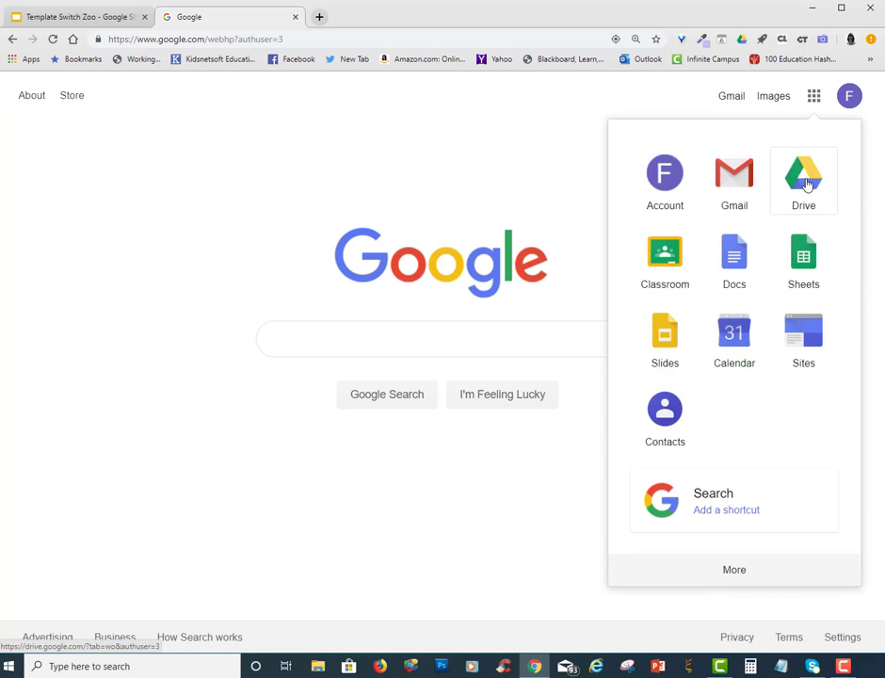
pyautogui.click(805, 185)
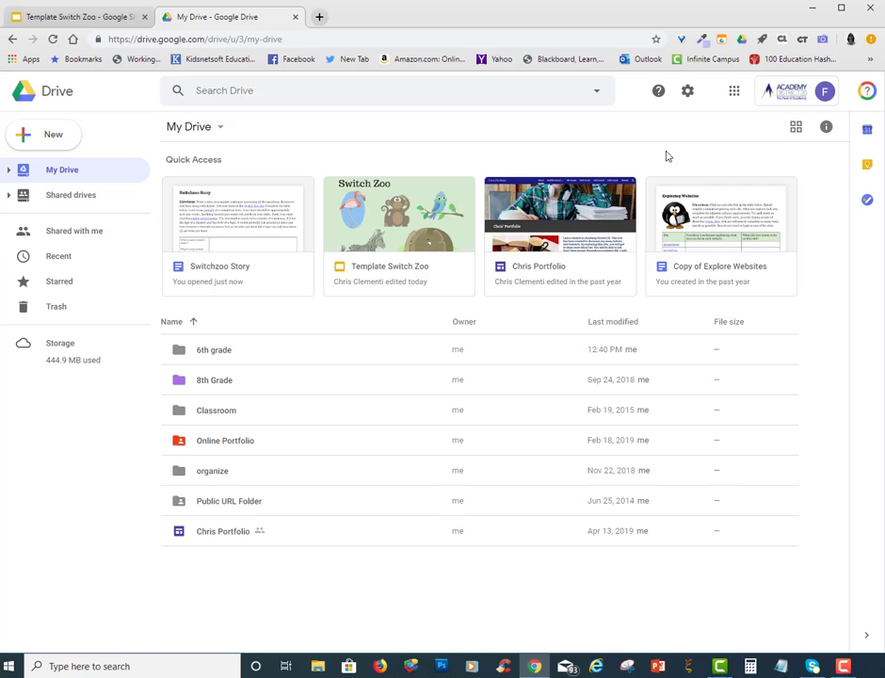
# Step: Open the Switchzoo Story document from the Switchzoo folder inside 6th grade > computer design
pyautogui.doubleClick(206, 354)
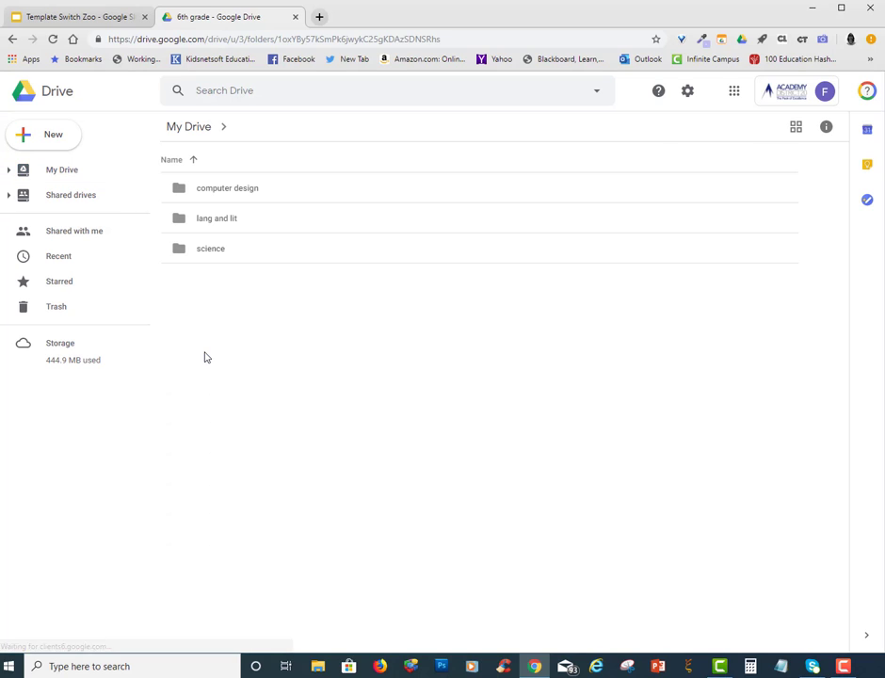
pyautogui.click(238, 195)
pyautogui.doubleClick(237, 192)
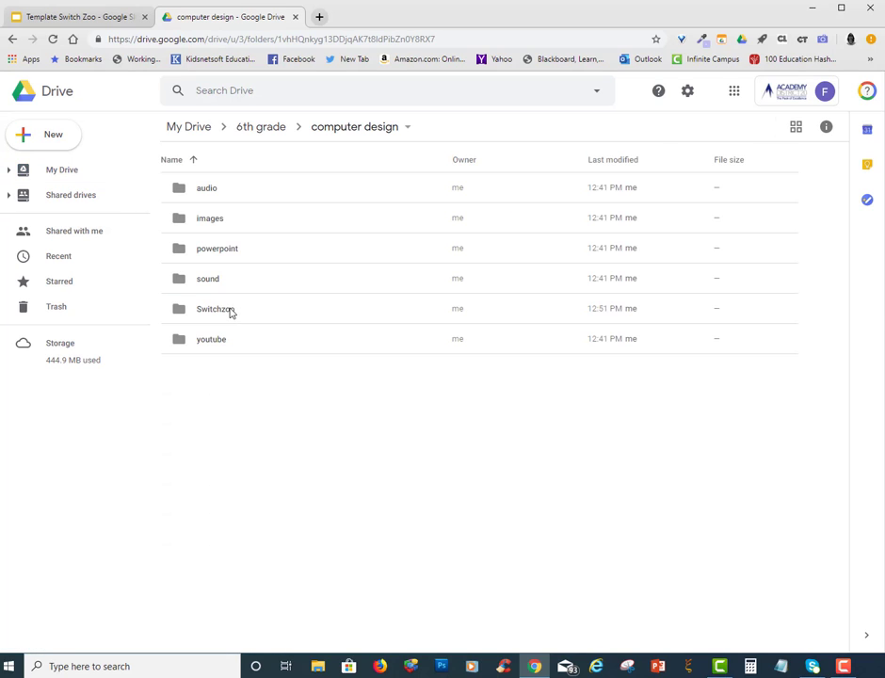
pyautogui.doubleClick(231, 309)
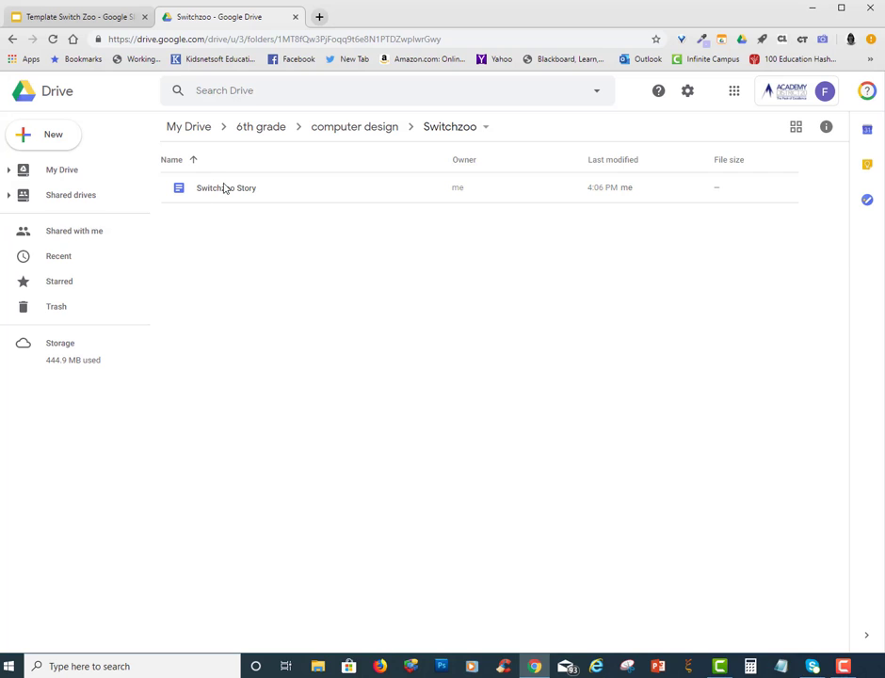
pyautogui.doubleClick(216, 188)
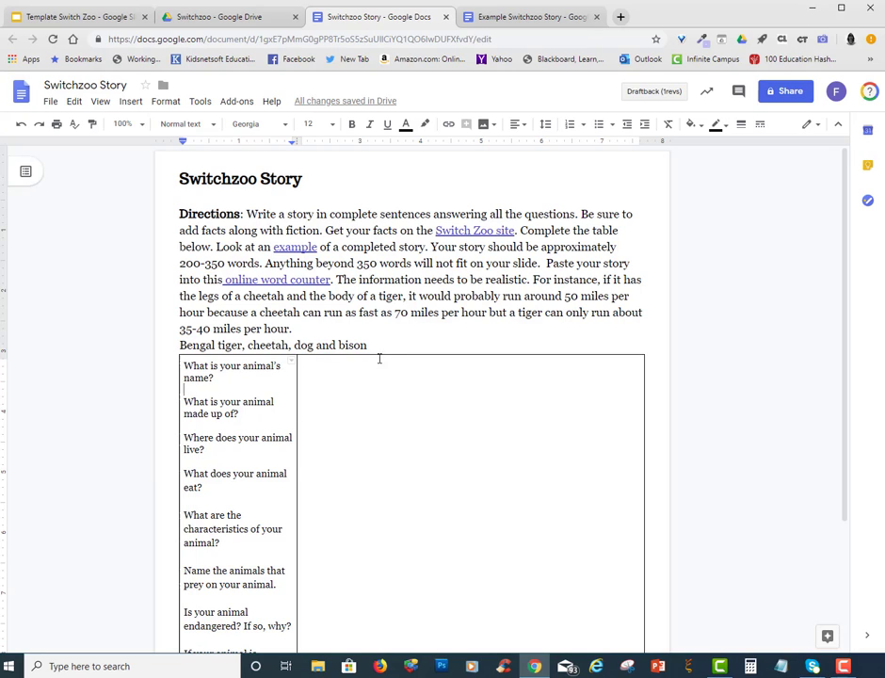
# Step: Add ": Chiger Doson" after "Bengal tiger, cheetah, dog and bison" on the line above the table
pyautogui.moveTo(383, 344); pyautogui.dragTo(180, 348)
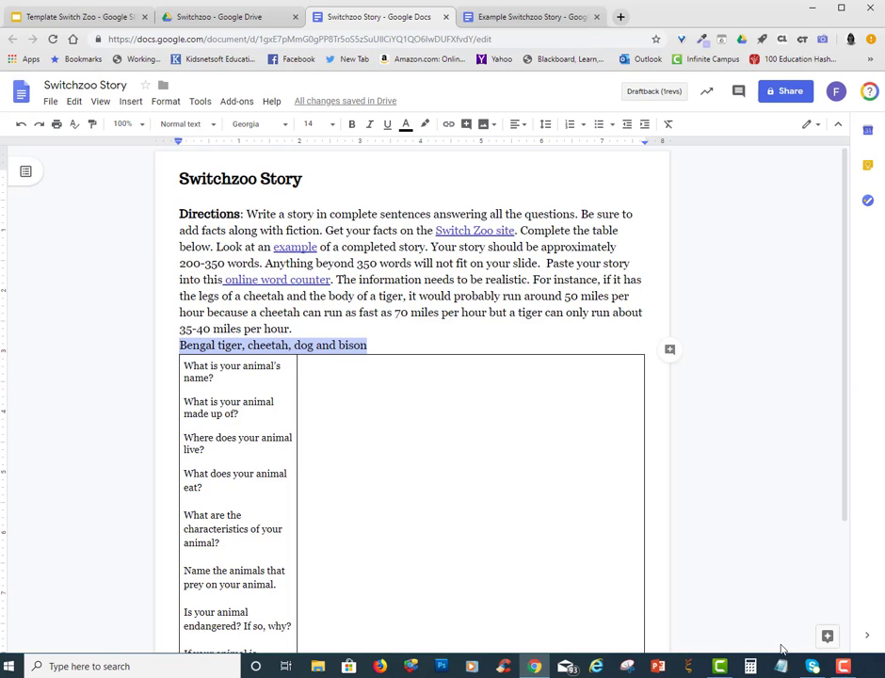
pyautogui.click(424, 340)
pyautogui.write(': Chiger Doson')
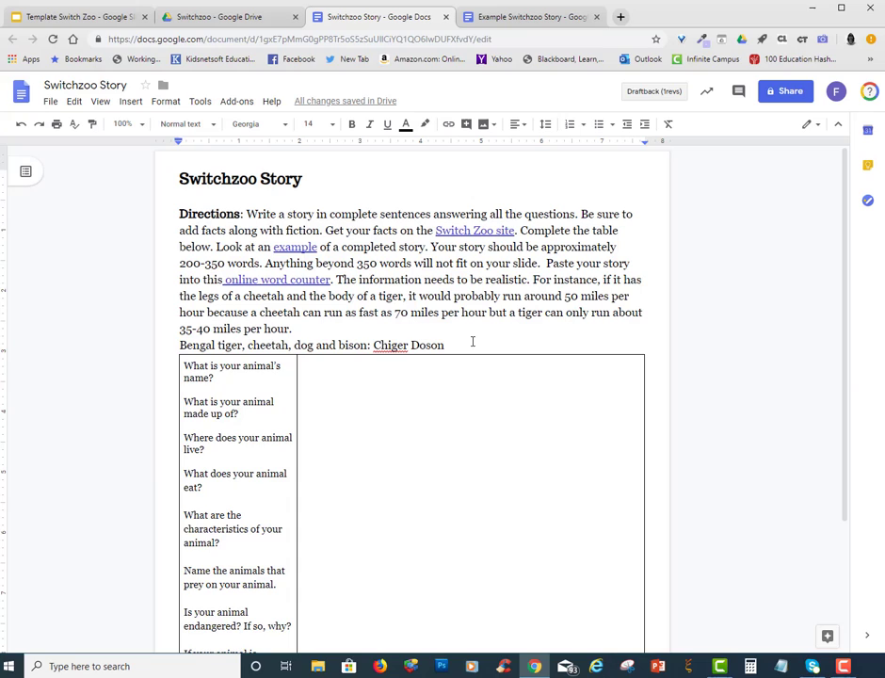
# Step: Begin the story in the table's empty answer cell with "This unique animal is known as the Chiger Doson."
pyautogui.click(437, 389)
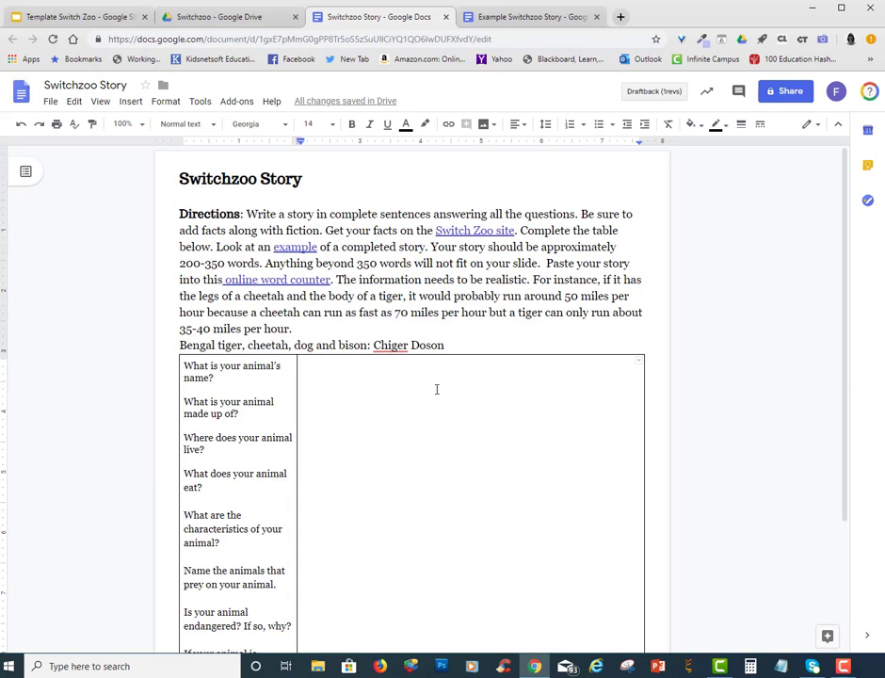
pyautogui.write('This unique an')
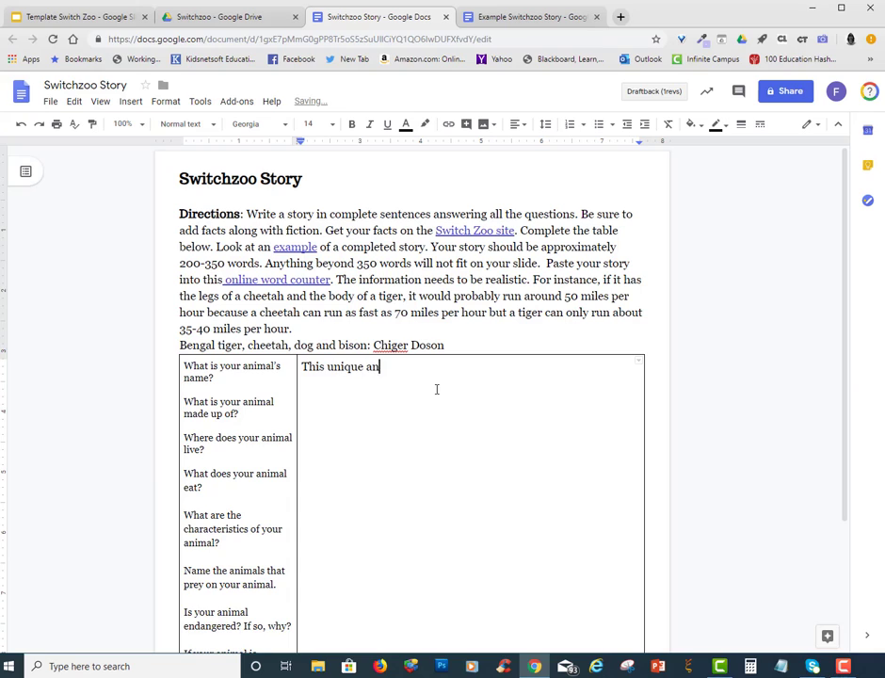
pyautogui.write('imal is known as the Chiger Doson.')
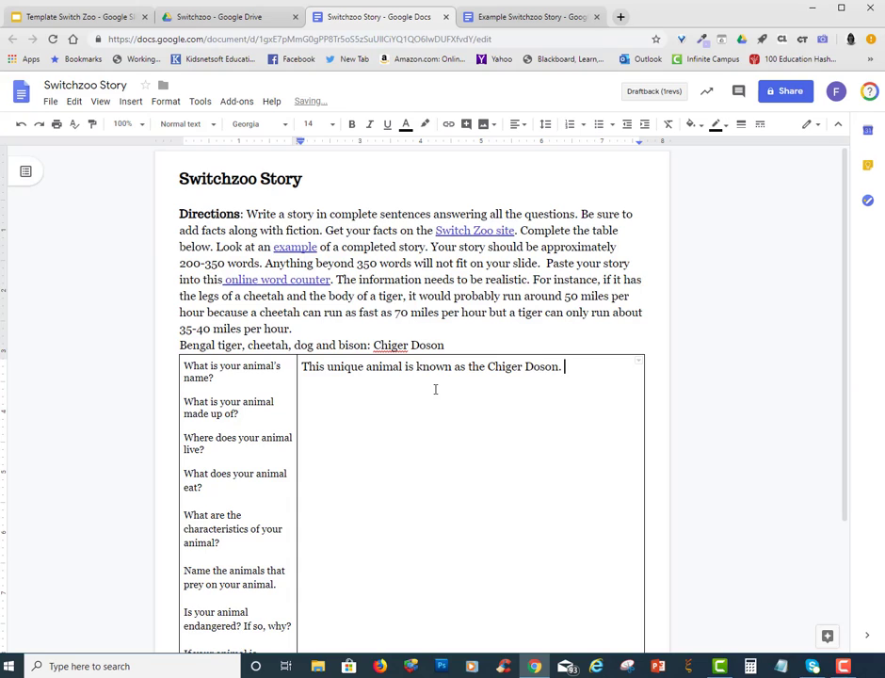
# Step: Continue the story with "It consists of" followed by a copy of the text "Bengal tiger, cheetah, dog and bison" from above the table
pyautogui.moveTo(181, 430)
pyautogui.mouseDown()
pyautogui.moveTo(279, 437)
pyautogui.moveTo(293, 394)
pyautogui.mouseUp()
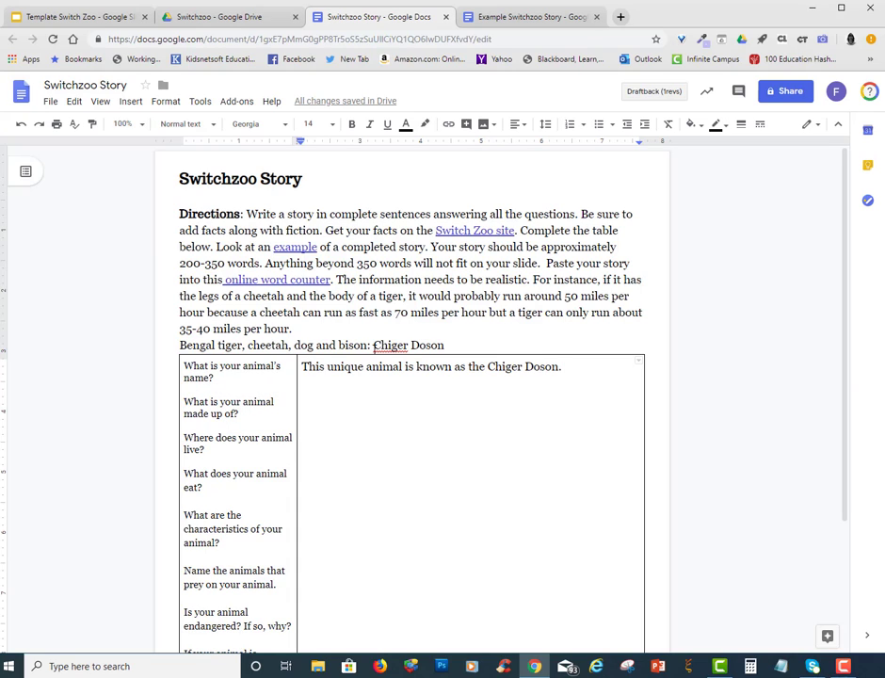
pyautogui.moveTo(366, 344); pyautogui.dragTo(179, 345)
pyautogui.hotkey('ctrl', 'c')
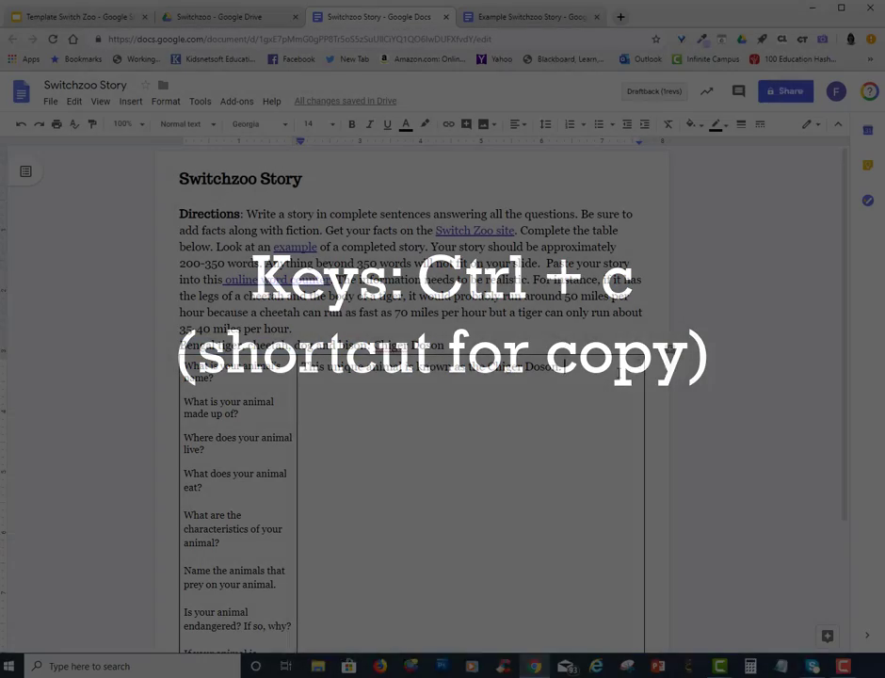
pyautogui.write('It is')
pyautogui.press('BackSpace')
pyautogui.press('BackSpace')
pyautogui.press('BackSpace')
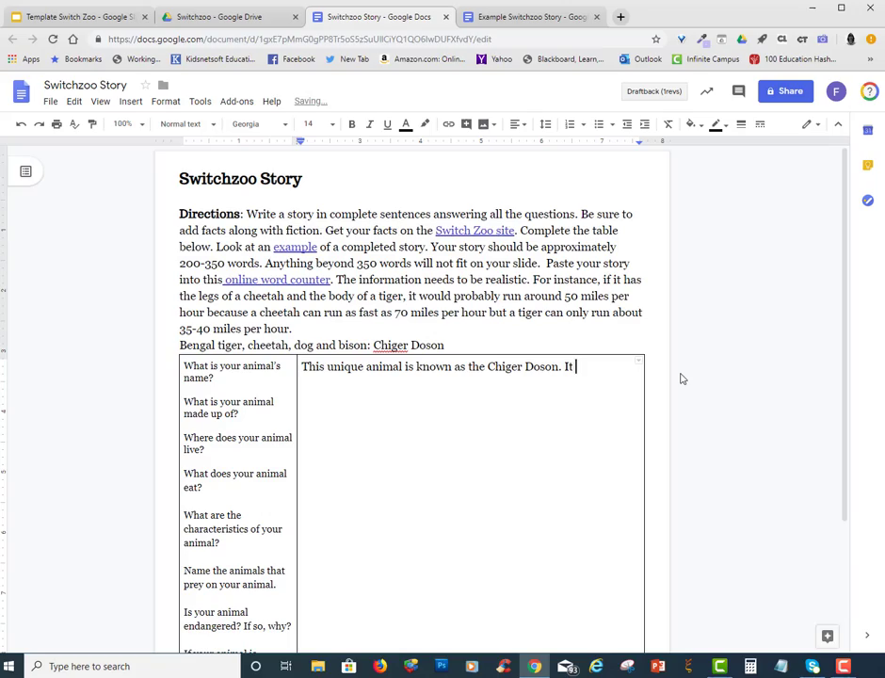
pyautogui.write('consists of')
pyautogui.hotkey('ctrl', 'v')
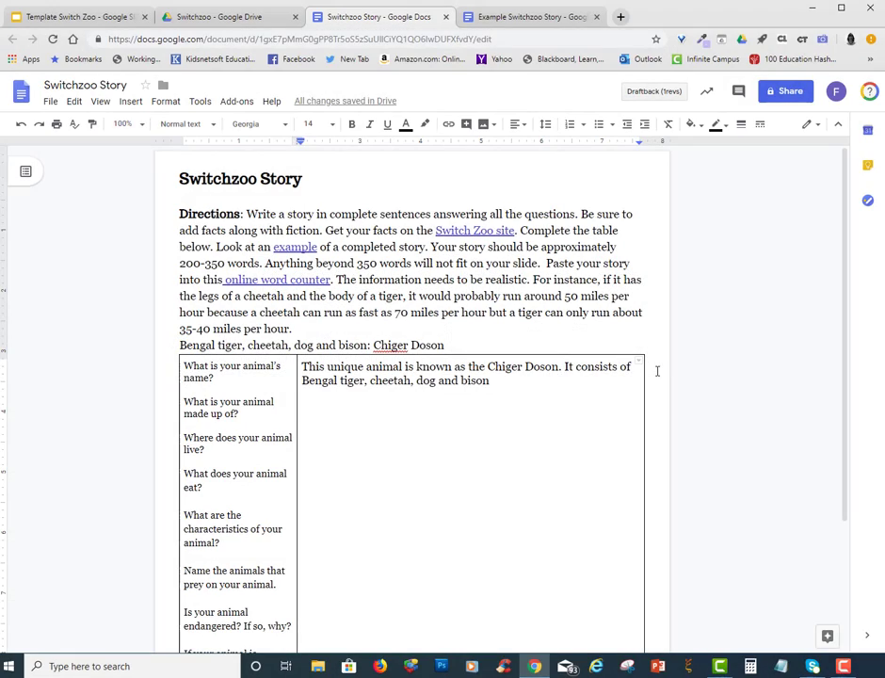
# Step: Insert "a" before "Bengal tiger" in the story's second sentence and end the sentence with a period
pyautogui.click(657, 371)
pyautogui.write('a')
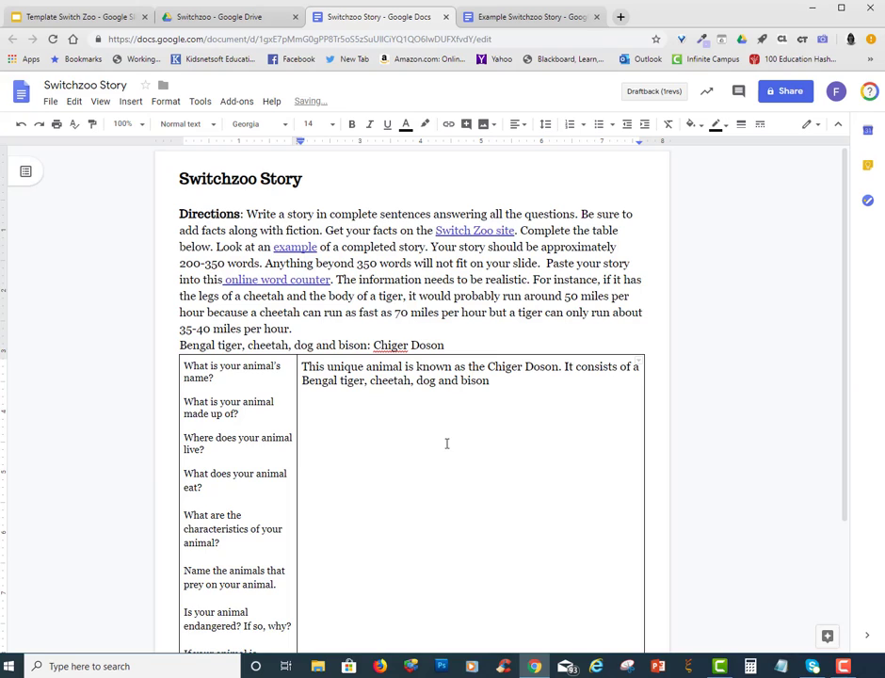
pyautogui.click(492, 382)
pyautogui.write('.')
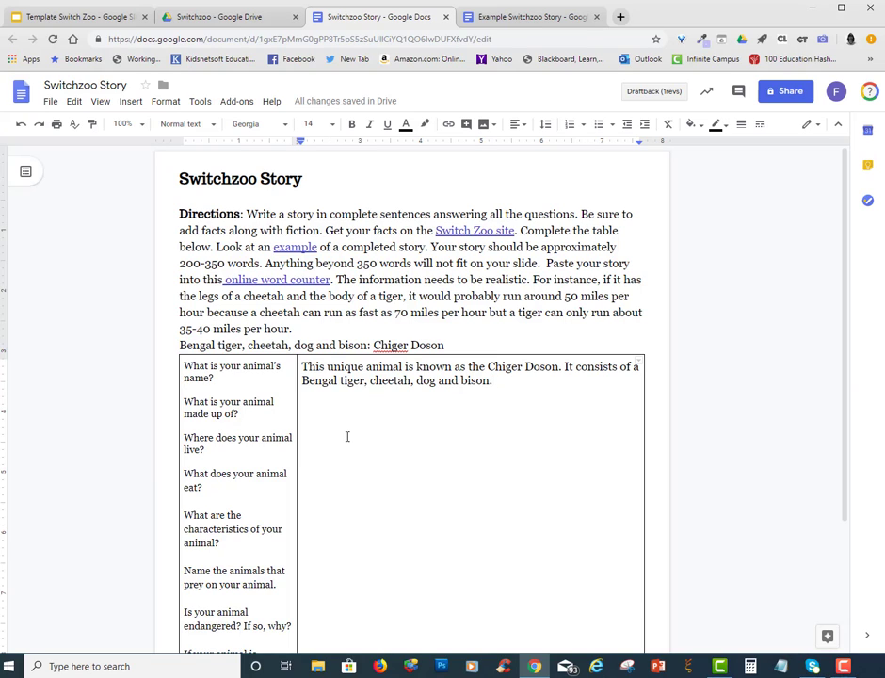
# Step: Insert the hybrid animal picture from the desktop's computer design folder before "Directions" and wrap the text around it
pyautogui.click(180, 214)
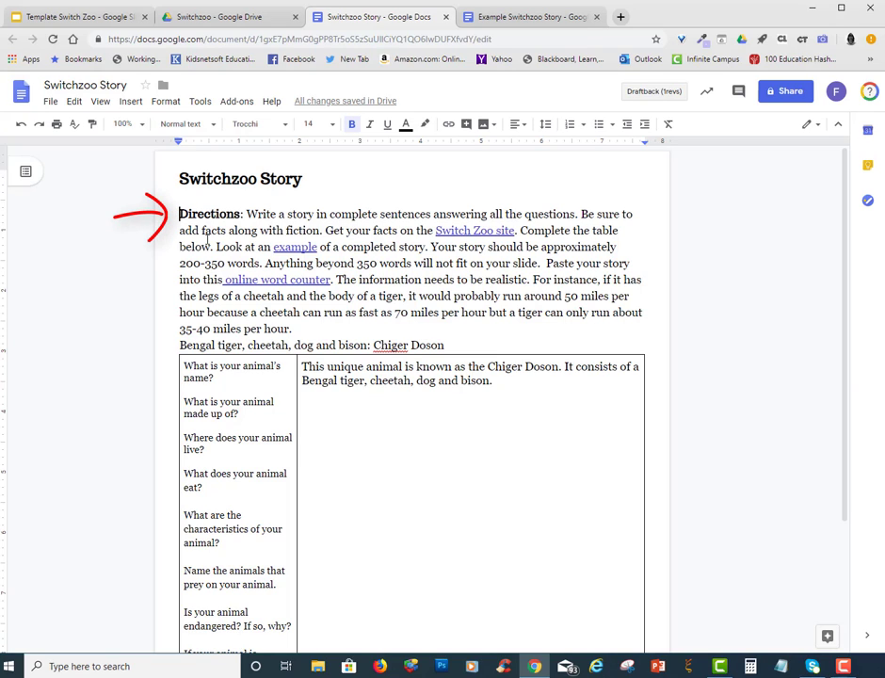
pyautogui.click(128, 102)
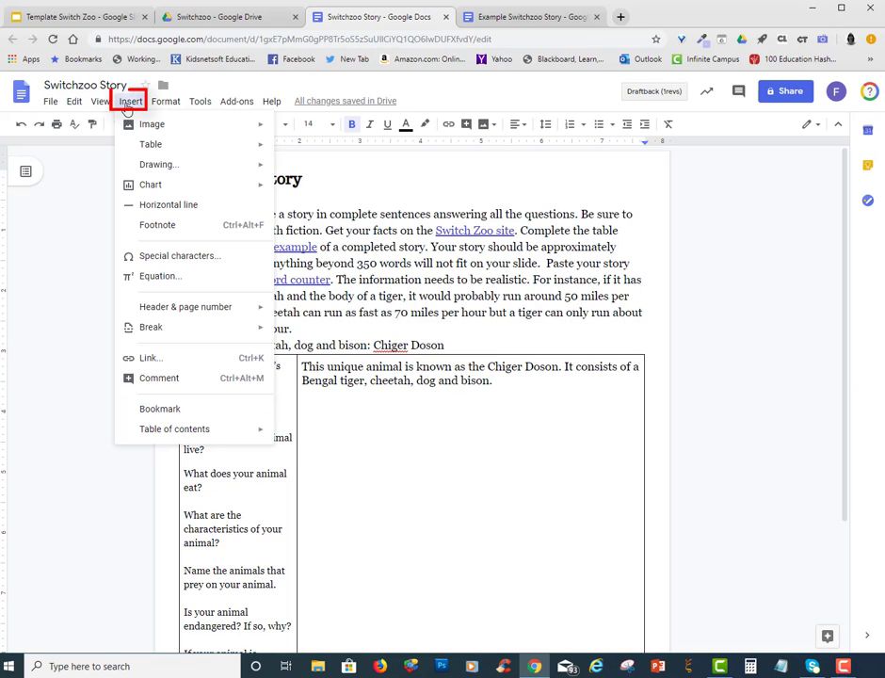
pyautogui.moveTo(141, 126)
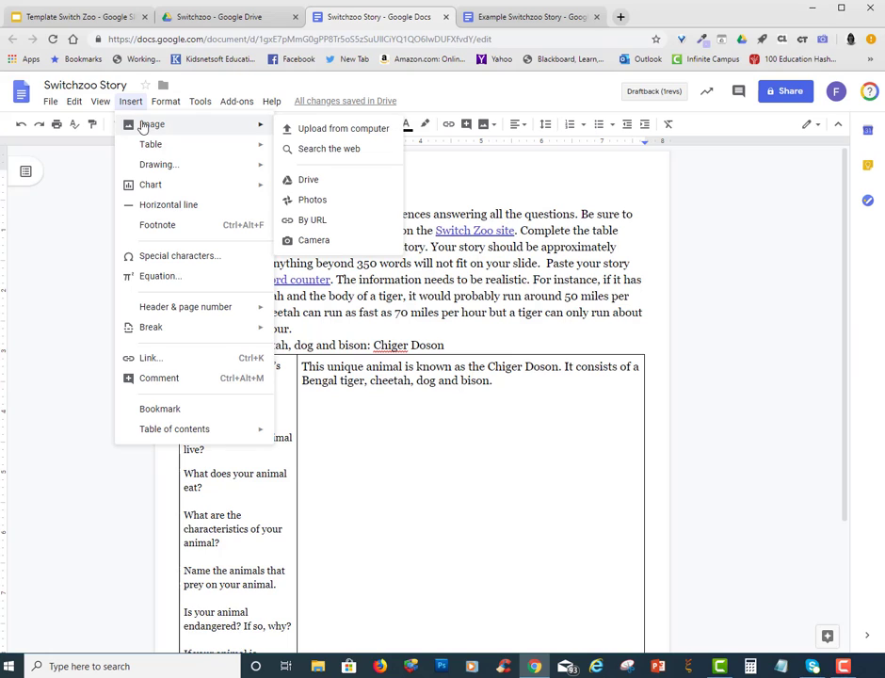
pyautogui.click(308, 131)
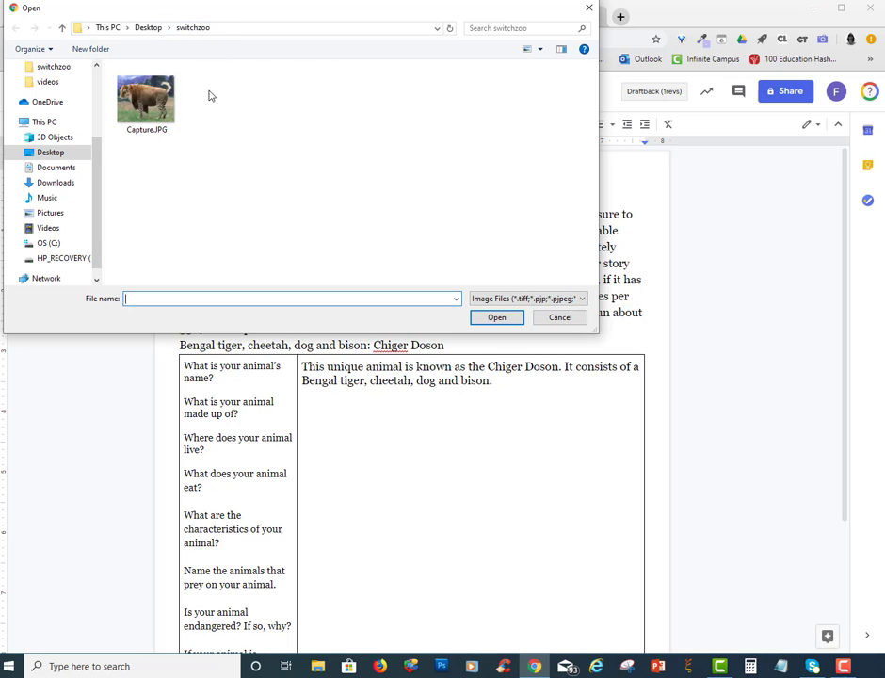
pyautogui.scroll(3, 69, 81)
pyautogui.click(52, 92)
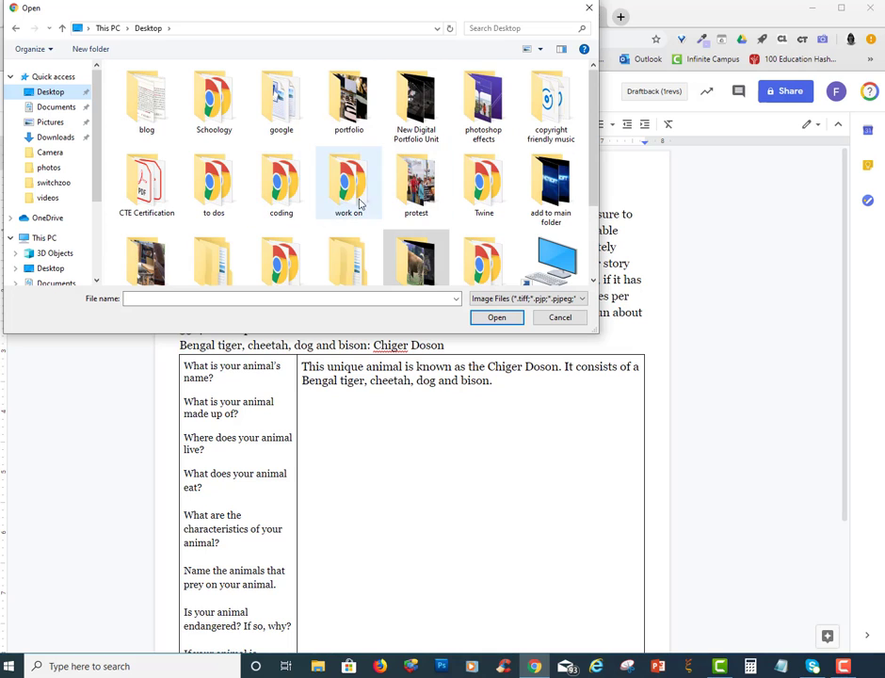
pyautogui.scroll(-1, 356, 202)
pyautogui.doubleClick(348, 240)
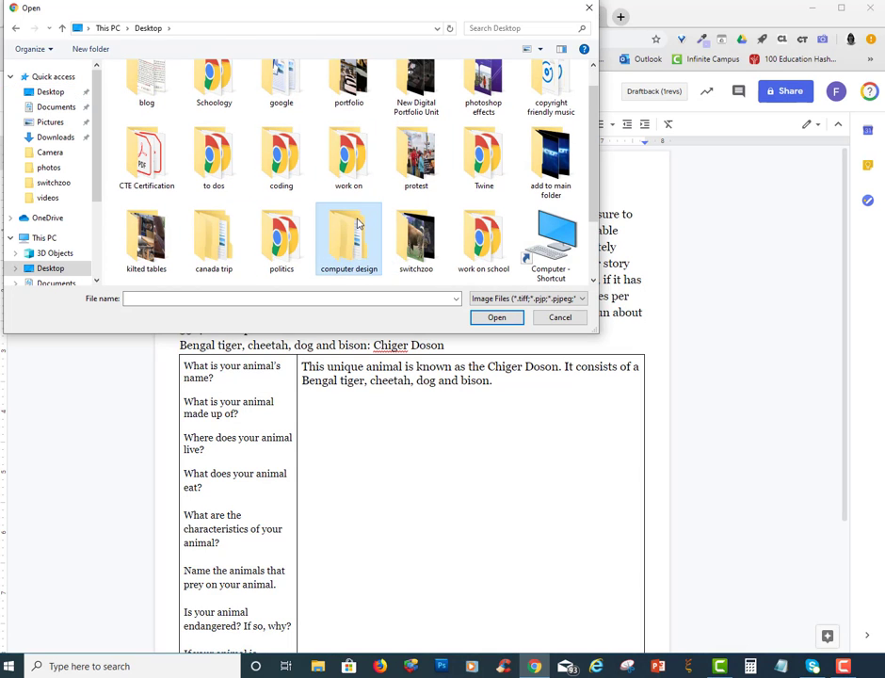
pyautogui.doubleClick(146, 99)
pyautogui.doubleClick(148, 114)
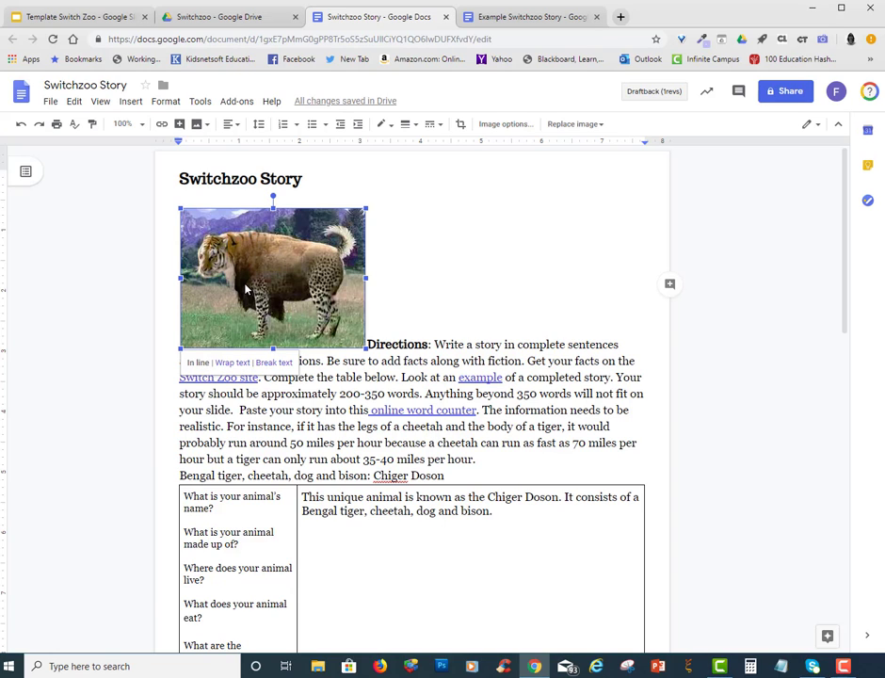
pyautogui.click(232, 362)
pyautogui.click(639, 377)
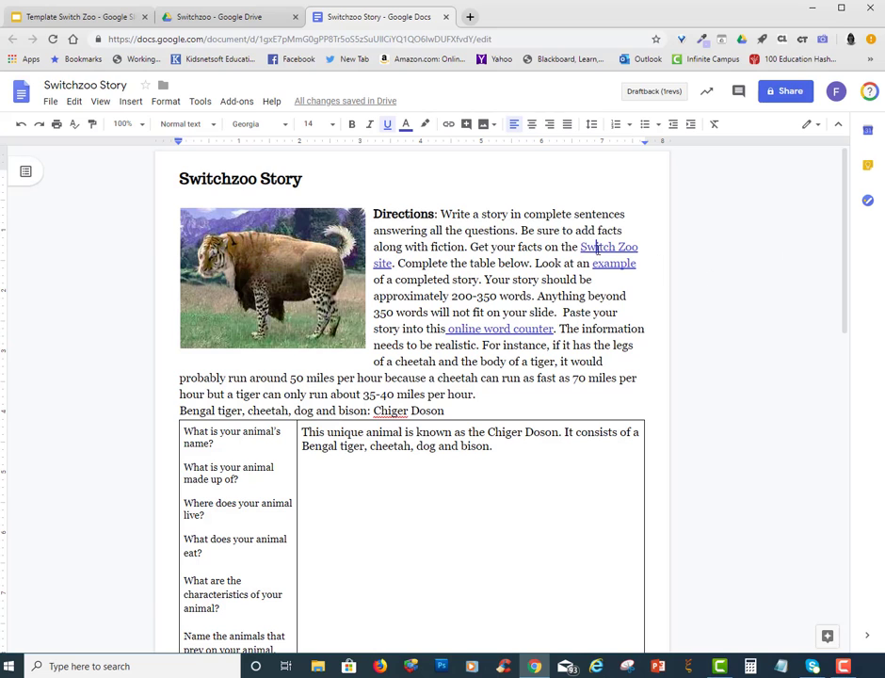
# Step: Open the Bison profile through the Switch Zoo site link in the directions and highlight its habitat facts
pyautogui.click(596, 246)
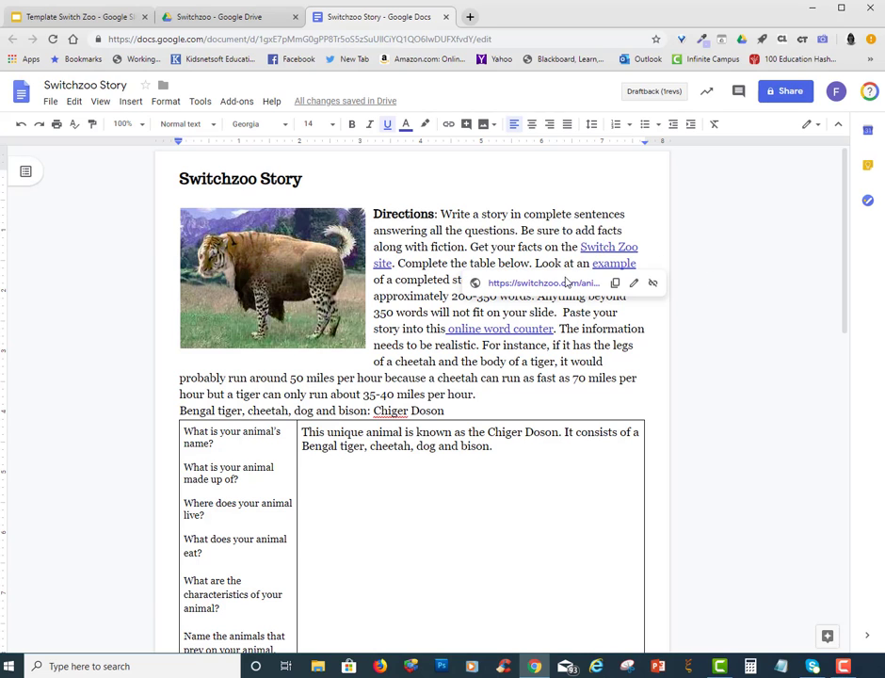
pyautogui.click(570, 282)
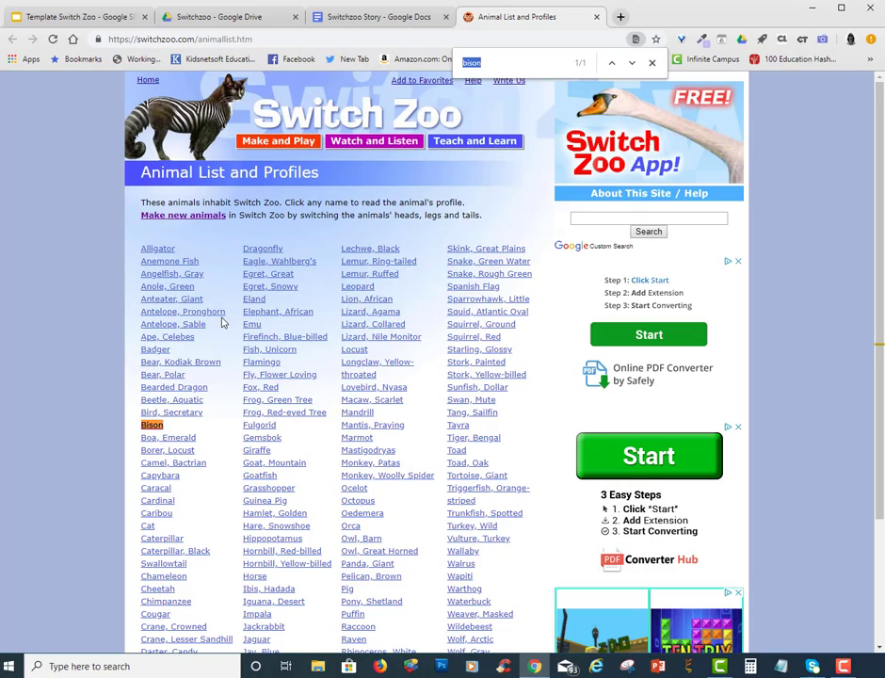
pyautogui.click(152, 424)
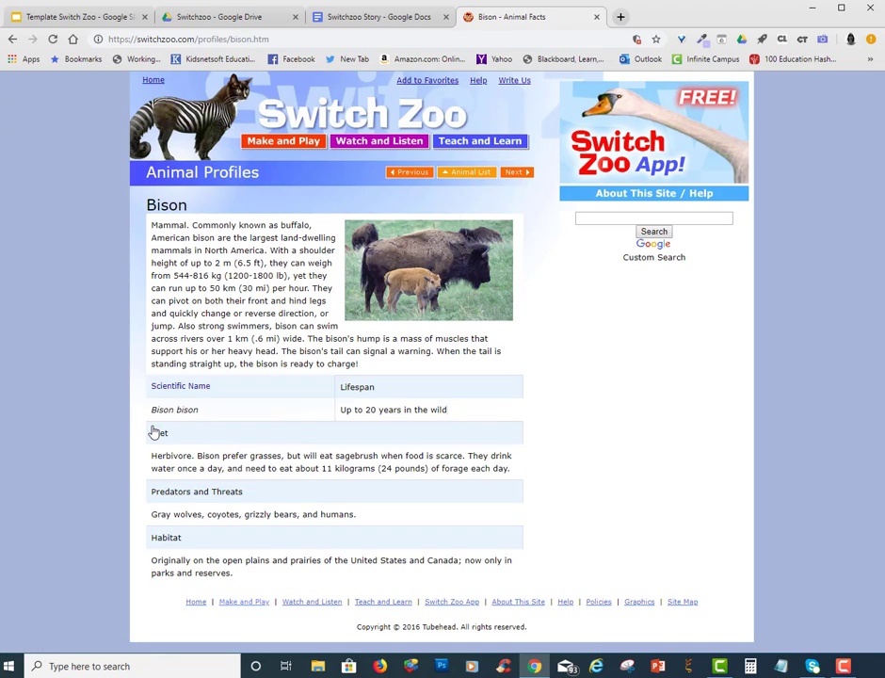
pyautogui.moveTo(230, 577); pyautogui.dragTo(150, 560)
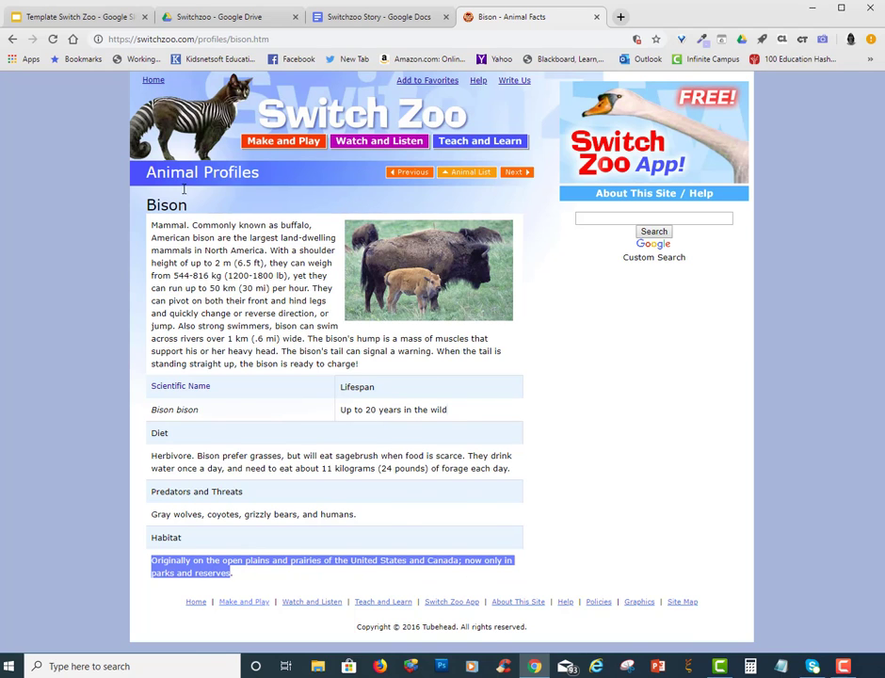
# Step: Return to the story, review the question on what the animal eats, and open the Switch Zoo animal list again from the directions
pyautogui.hotkey('ctrl', 'shift', 'Tab')
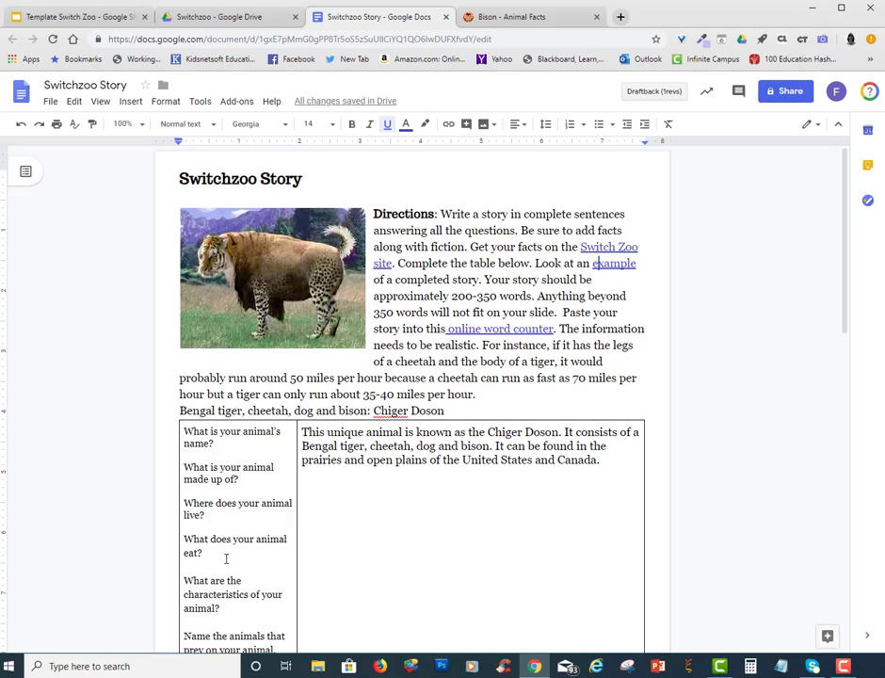
pyautogui.moveTo(226, 558); pyautogui.dragTo(184, 539)
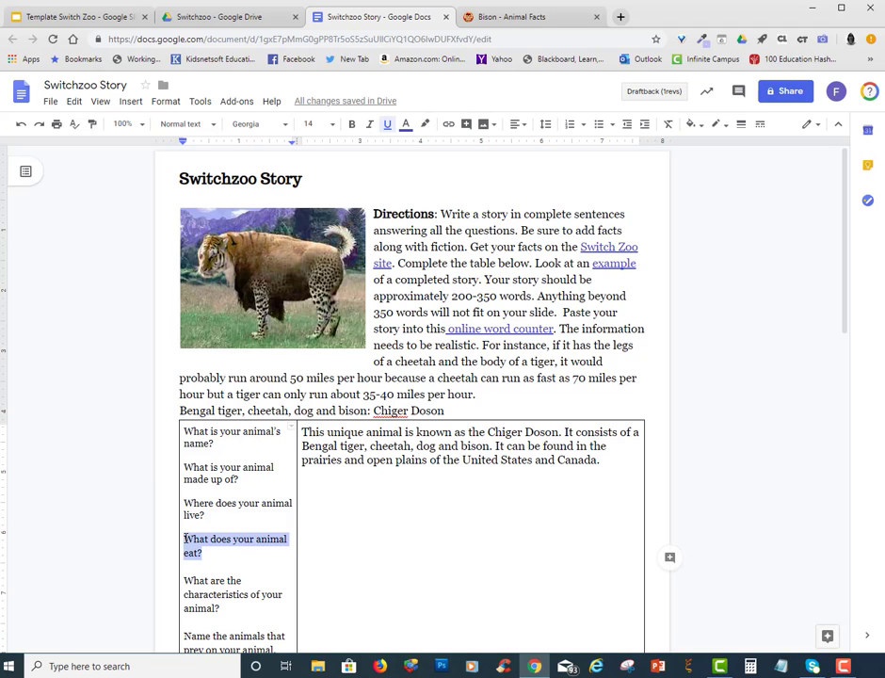
pyautogui.click(212, 247)
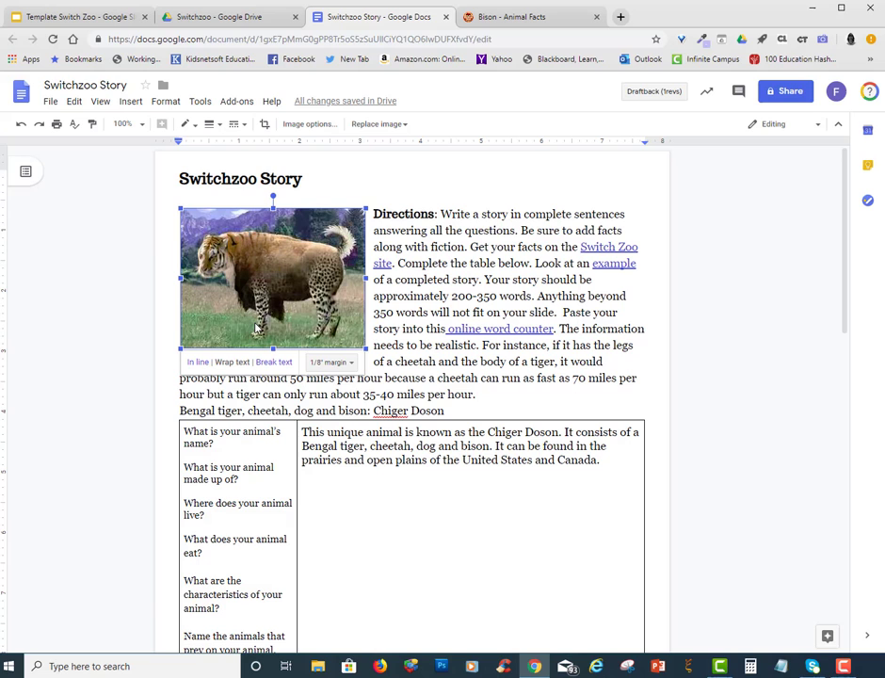
pyautogui.click(622, 247)
pyautogui.click(542, 288)
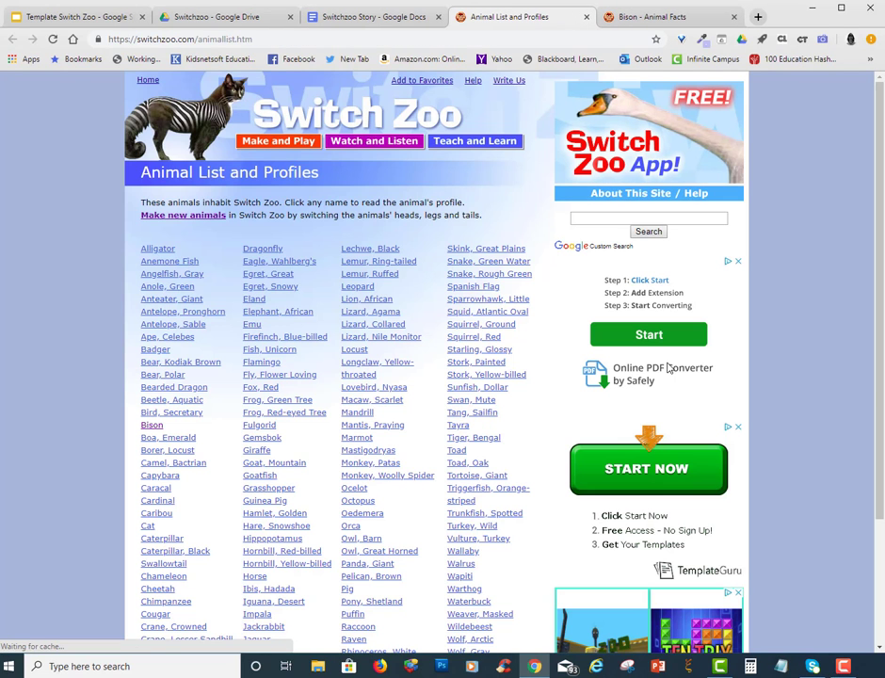
# Step: Find the Bengal tiger in the Switch Zoo animal list, open its profile and highlight the diet facts
pyautogui.hotkey('ctrl', 'f')
pyautogui.write('tiger')
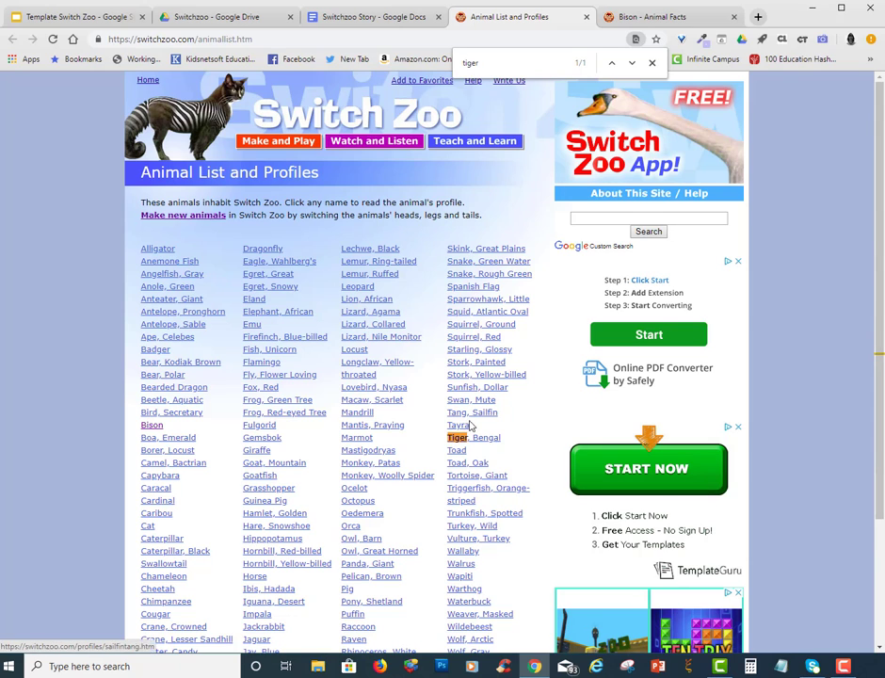
pyautogui.click(476, 438)
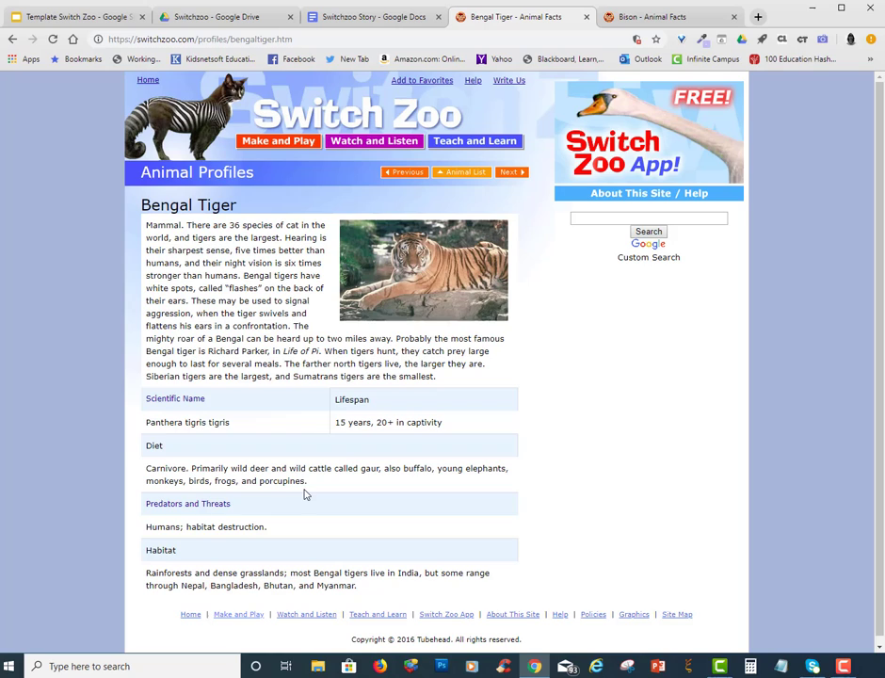
pyautogui.moveTo(314, 483); pyautogui.dragTo(147, 468)
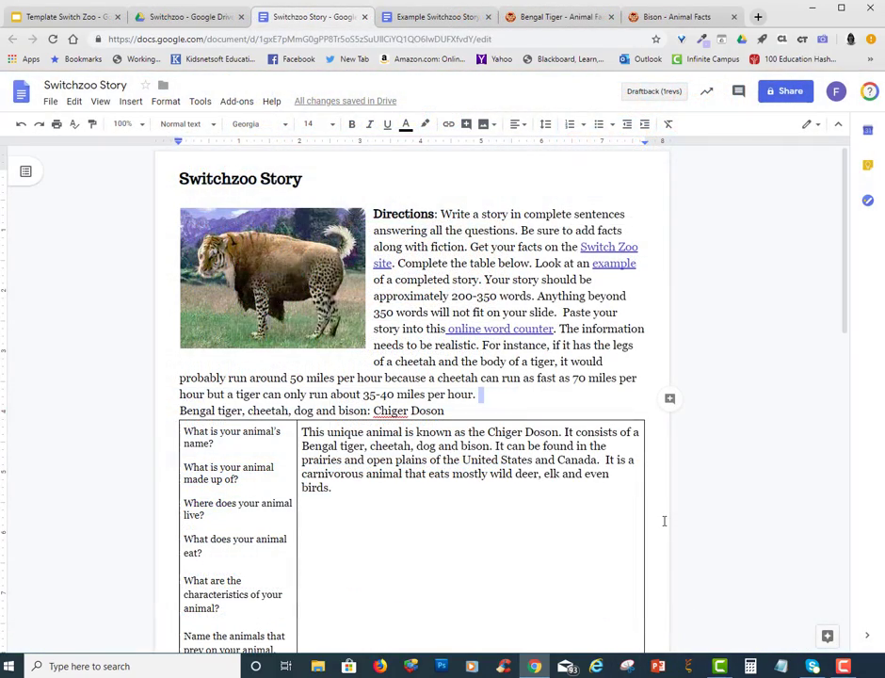
# Step: Highlight the story's sentence on what the animal eats and compare it with the Bengal tiger's diet facts and the example story
pyautogui.moveTo(606, 459); pyautogui.dragTo(620, 482)
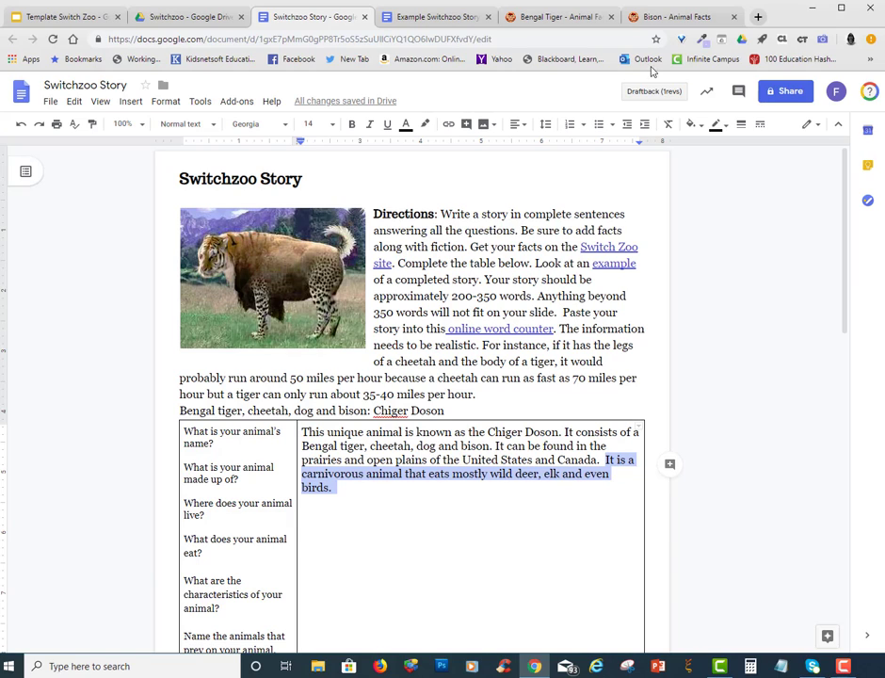
pyautogui.click(571, 19)
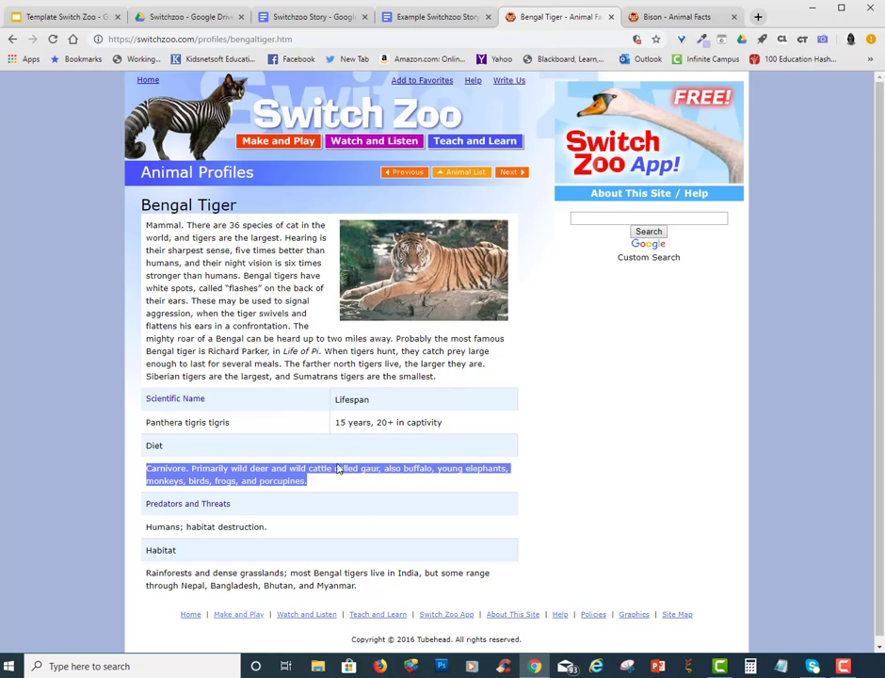
pyautogui.click(356, 516)
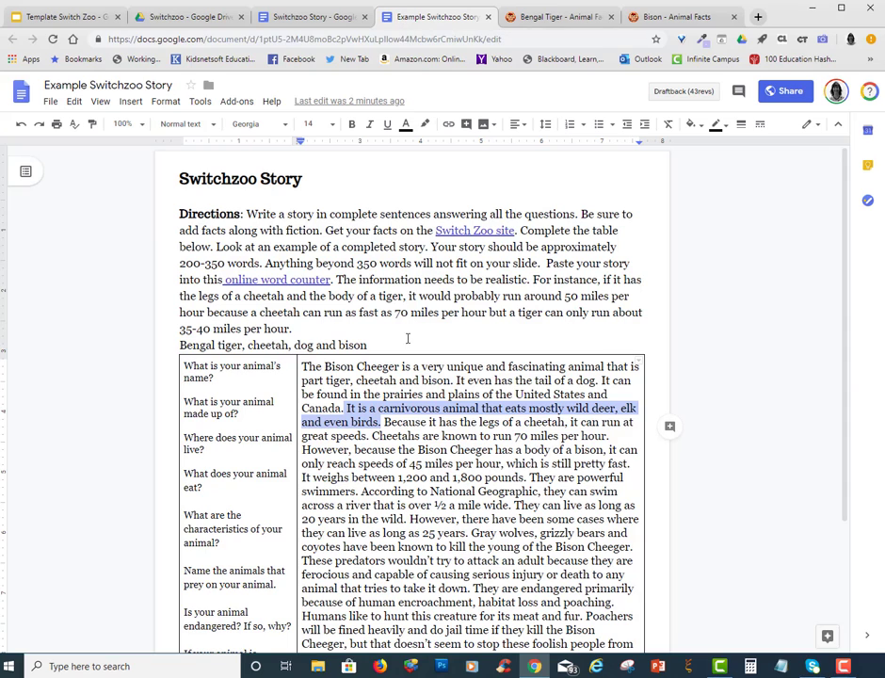
pyautogui.click(295, 18)
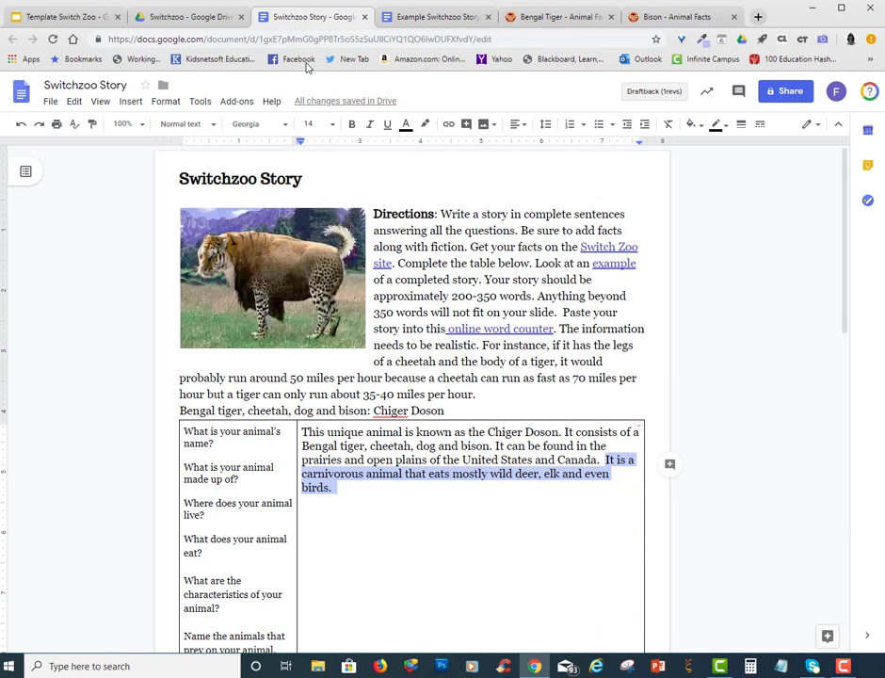
pyautogui.click(448, 546)
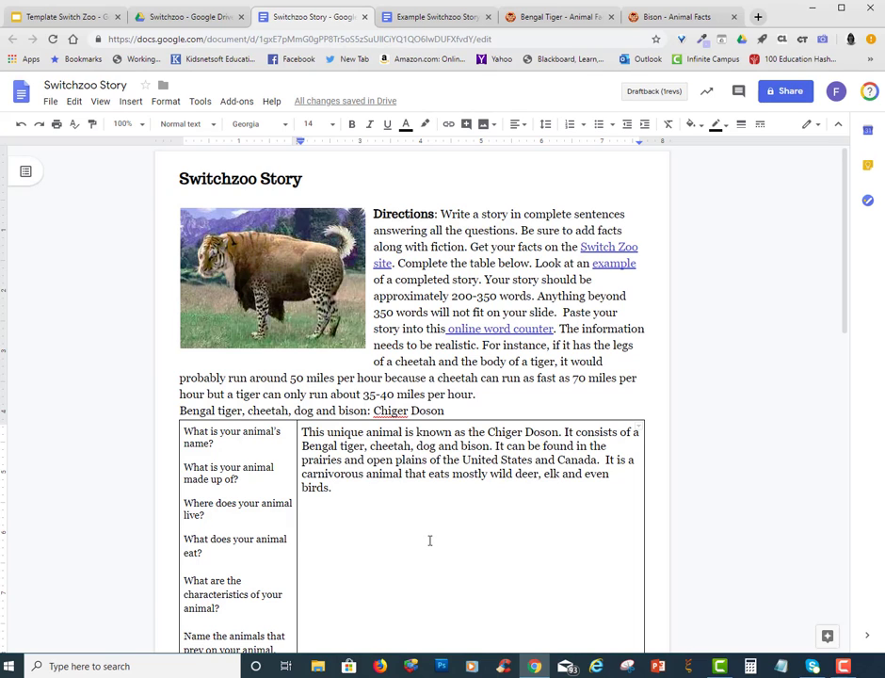
# Step: Review the remaining story questions and examine how the example Switchzoo Story answers each one
pyautogui.scroll(-2, 428, 541)
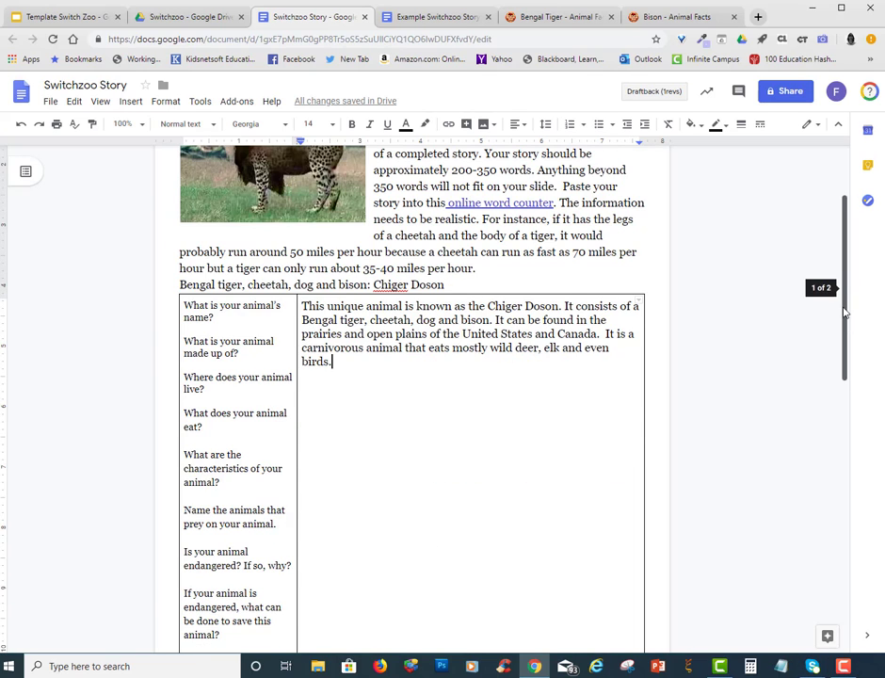
pyautogui.scroll(1, 508, 371)
pyautogui.scroll(-3, 348, 544)
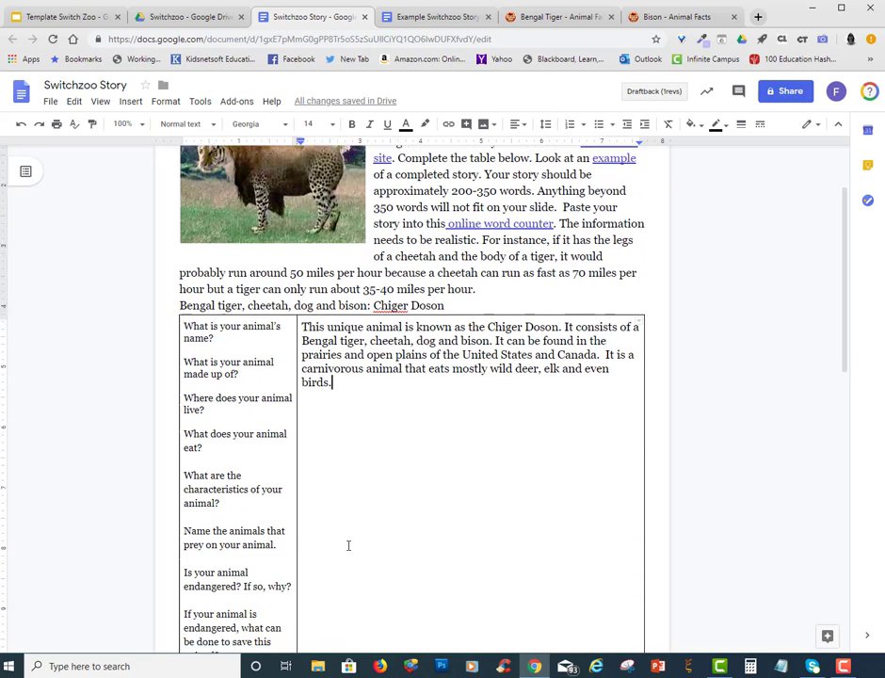
pyautogui.scroll(3, 344, 538)
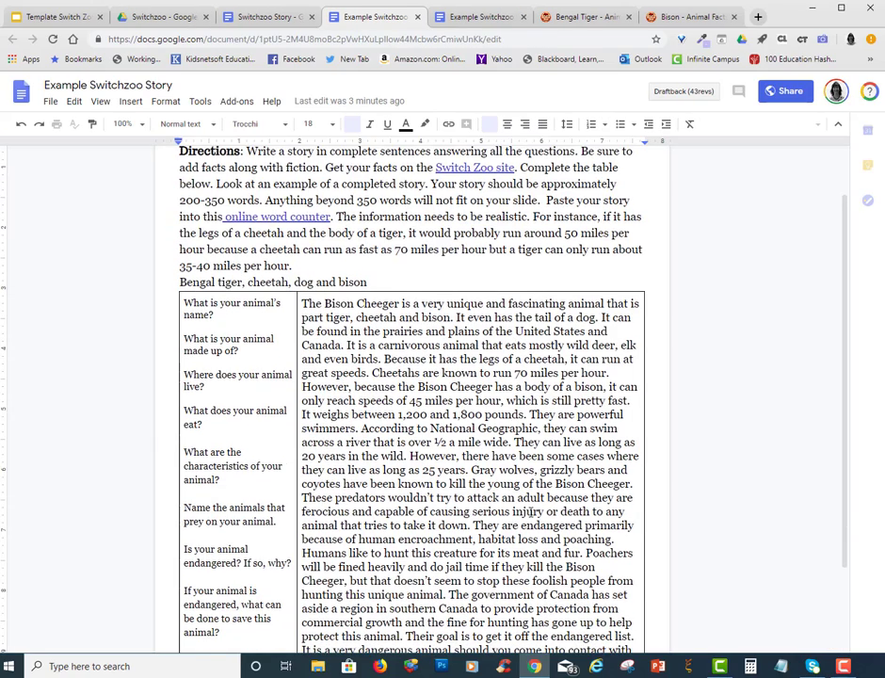
pyautogui.scroll(-2, 515, 415)
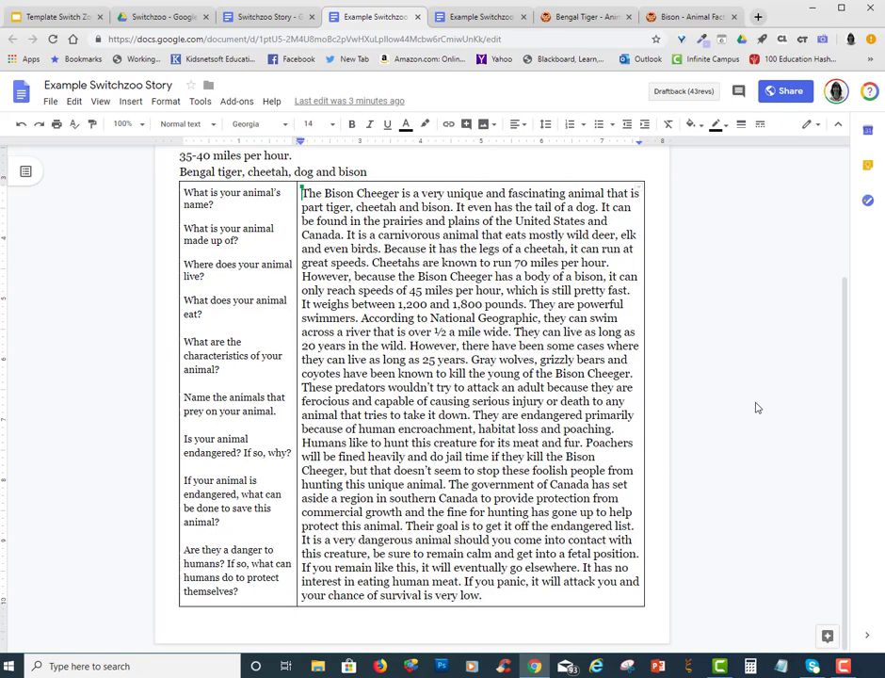
pyautogui.scroll(3, 754, 407)
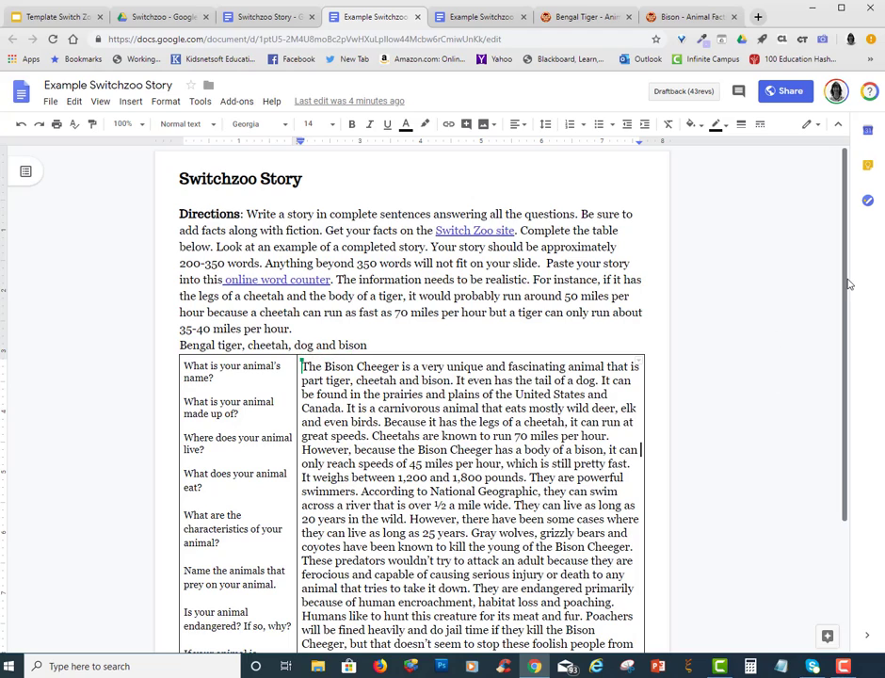
pyautogui.scroll(-1, 840, 323)
pyautogui.moveTo(840, 323); pyautogui.dragTo(815, 416)
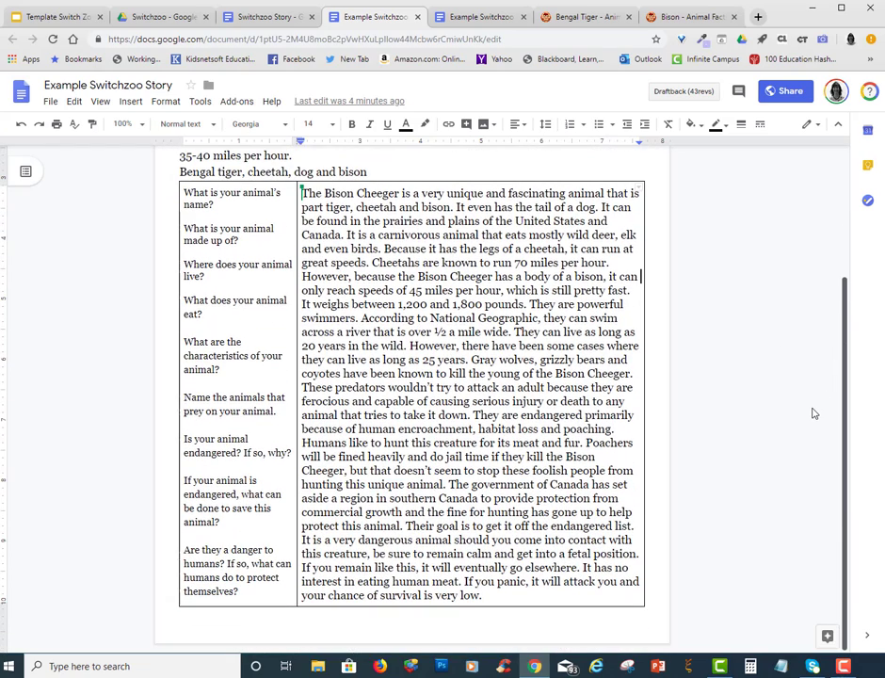
# Step: Copy the full example story from the table and open the online word counter linked in the directions
pyautogui.moveTo(500, 594); pyautogui.dragTo(353, 247)
pyautogui.rightClick(354, 249)
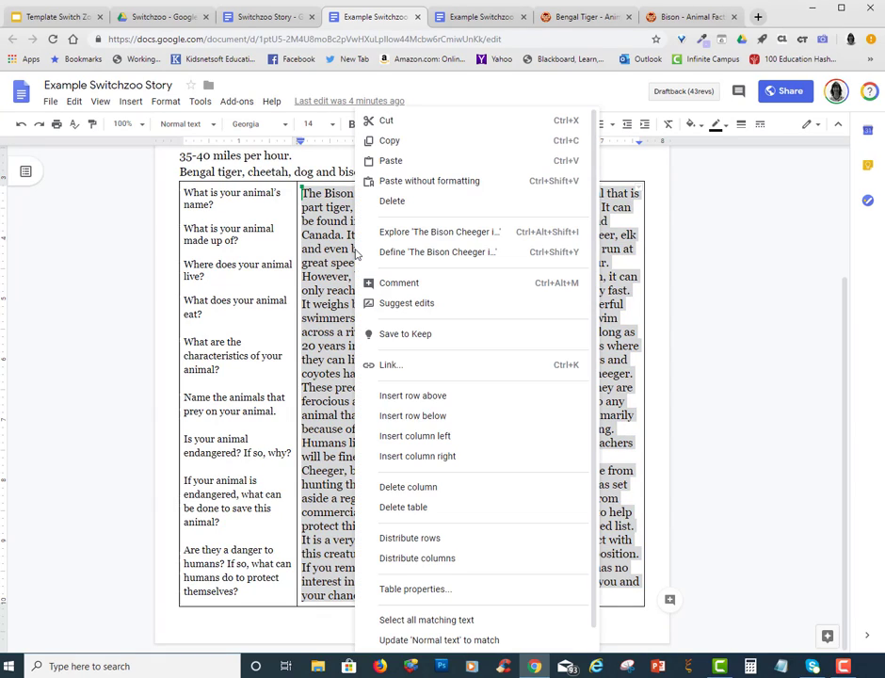
pyautogui.click(377, 140)
pyautogui.scroll(2, 282, 235)
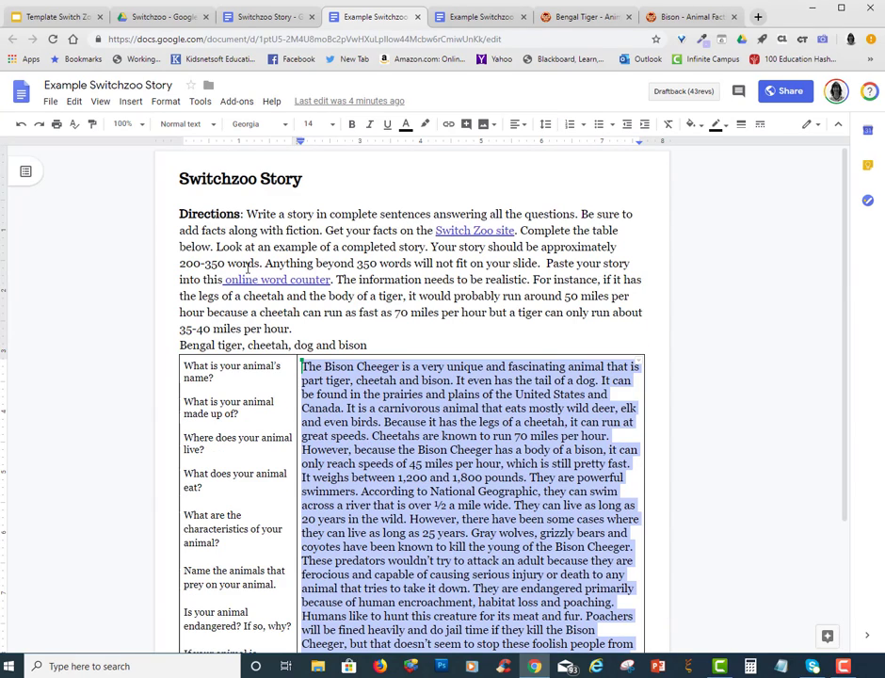
pyautogui.click(240, 279)
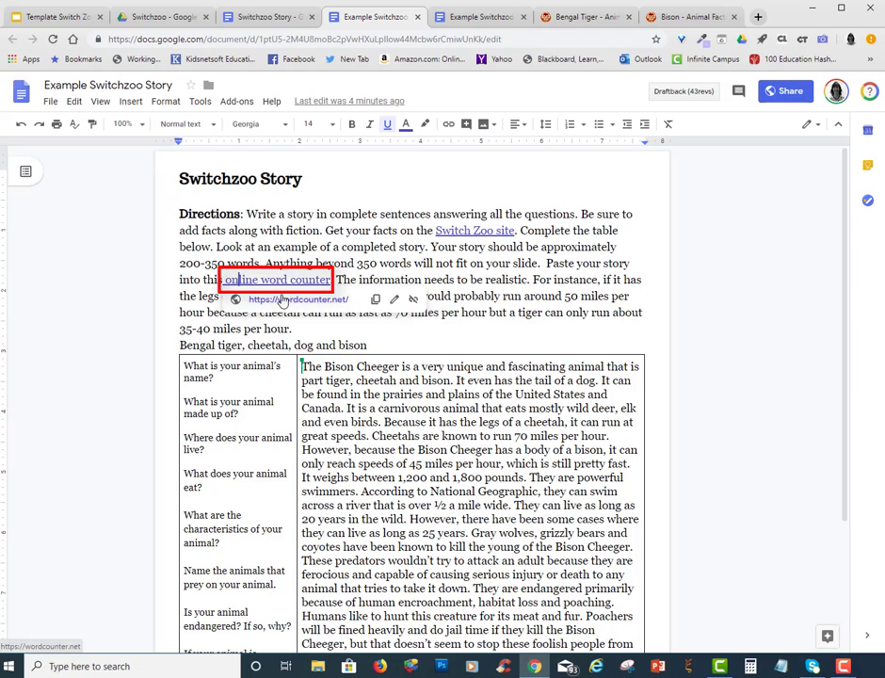
pyautogui.click(257, 299)
# Step: Clear the old text in the word counter, paste the copied story and check its word count
pyautogui.tripleClick(309, 408)
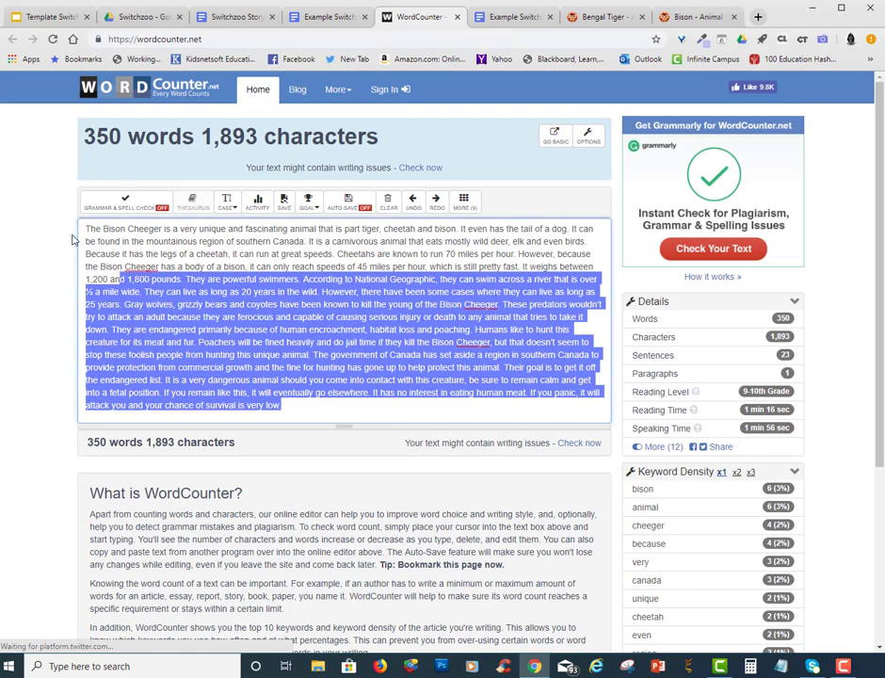
pyautogui.press('BackSpace')
pyautogui.rightClick(104, 219)
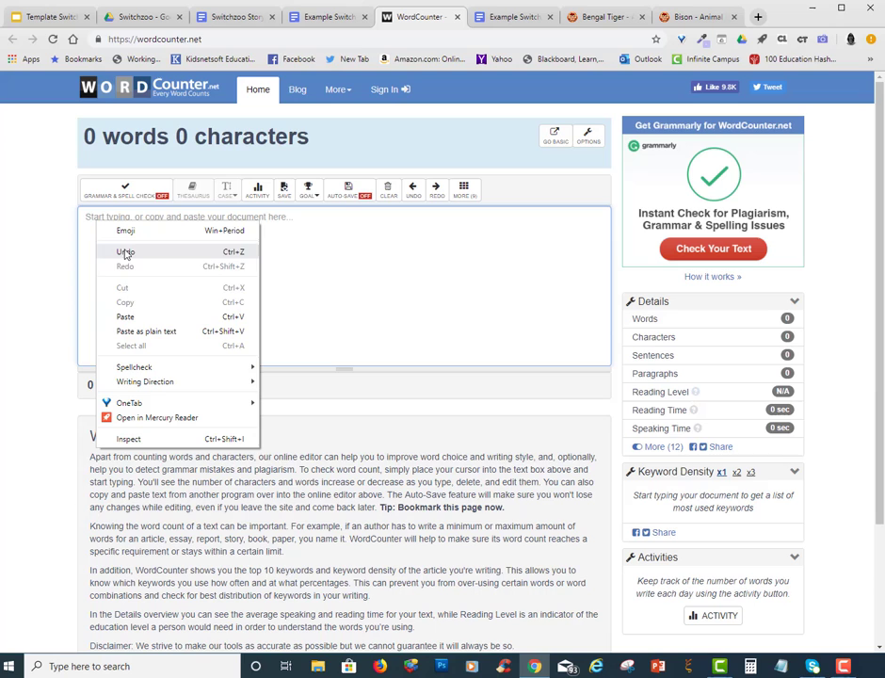
pyautogui.click(125, 316)
pyautogui.moveTo(199, 132)
pyautogui.mouseDown()
pyautogui.moveTo(77, 141)
pyautogui.moveTo(120, 125)
pyautogui.moveTo(134, 139)
pyautogui.mouseUp()
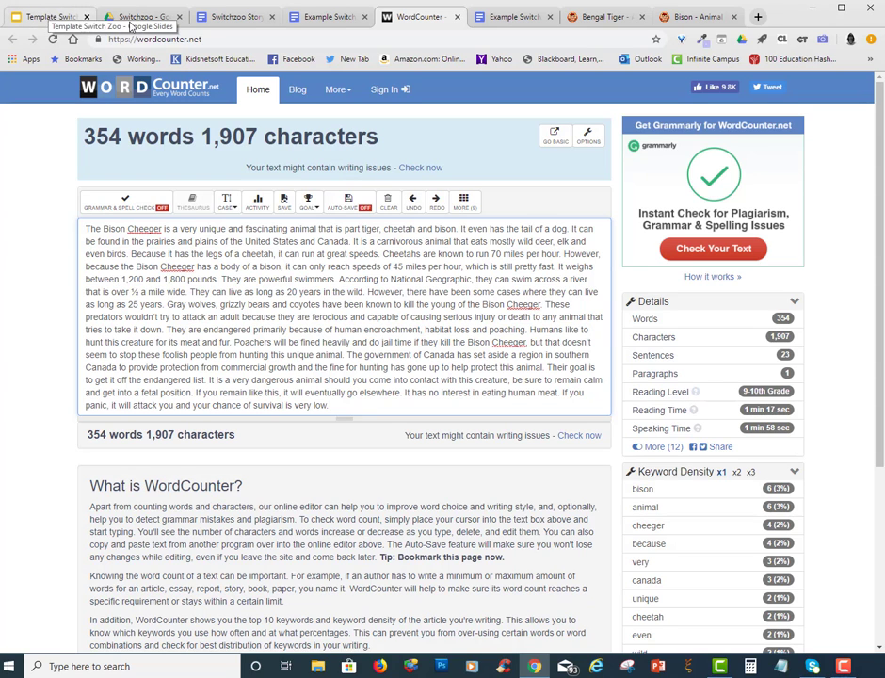
# Step: Switch to the Template Switch Zoo presentation and replace slide 5's story placeholder with the copied story, pasted without formatting
pyautogui.click(43, 17)
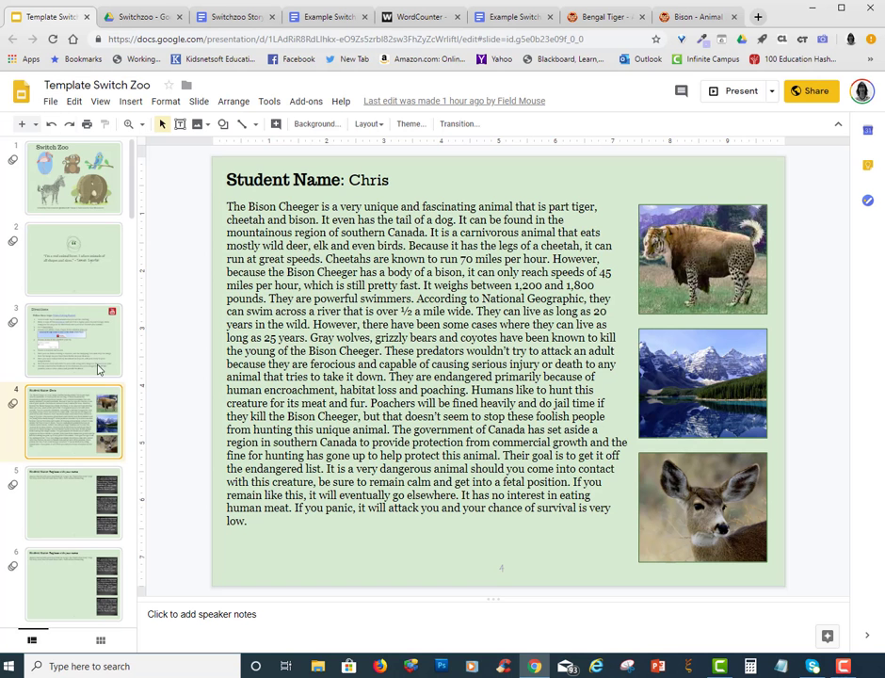
pyautogui.click(68, 490)
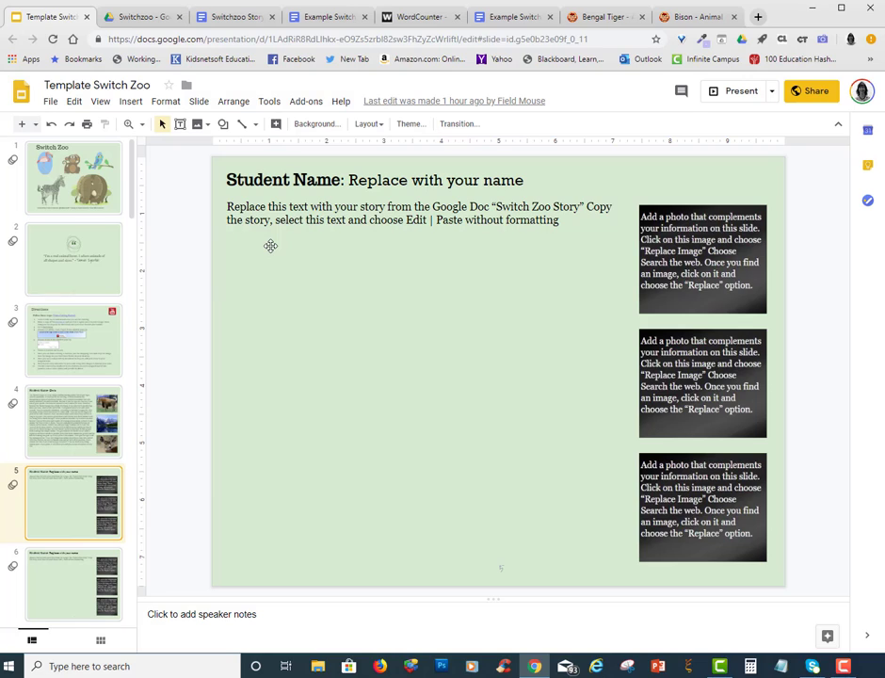
pyautogui.click(561, 220)
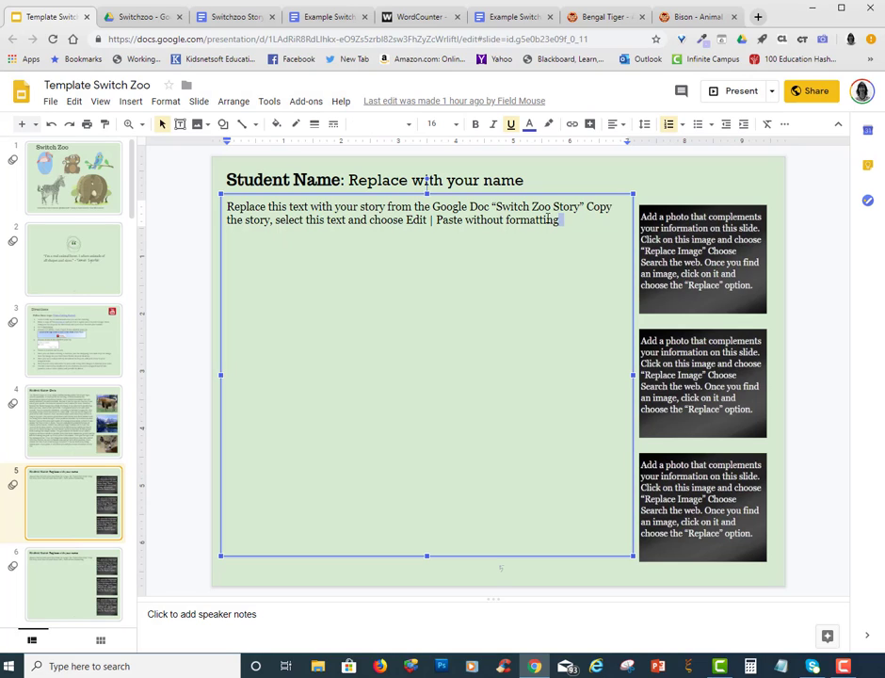
pyautogui.moveTo(561, 219); pyautogui.dragTo(199, 199)
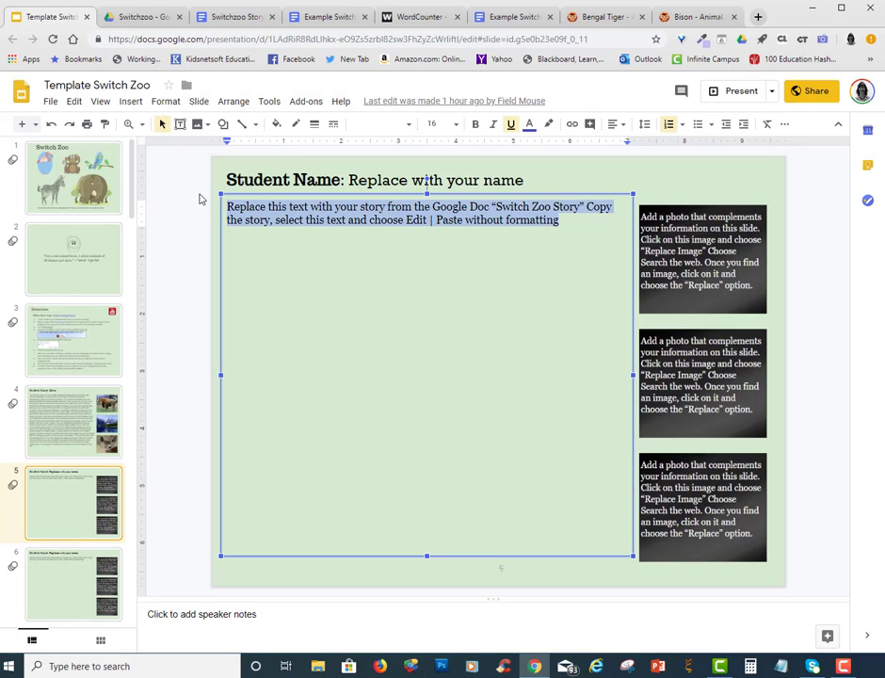
pyautogui.click(73, 100)
pyautogui.click(107, 236)
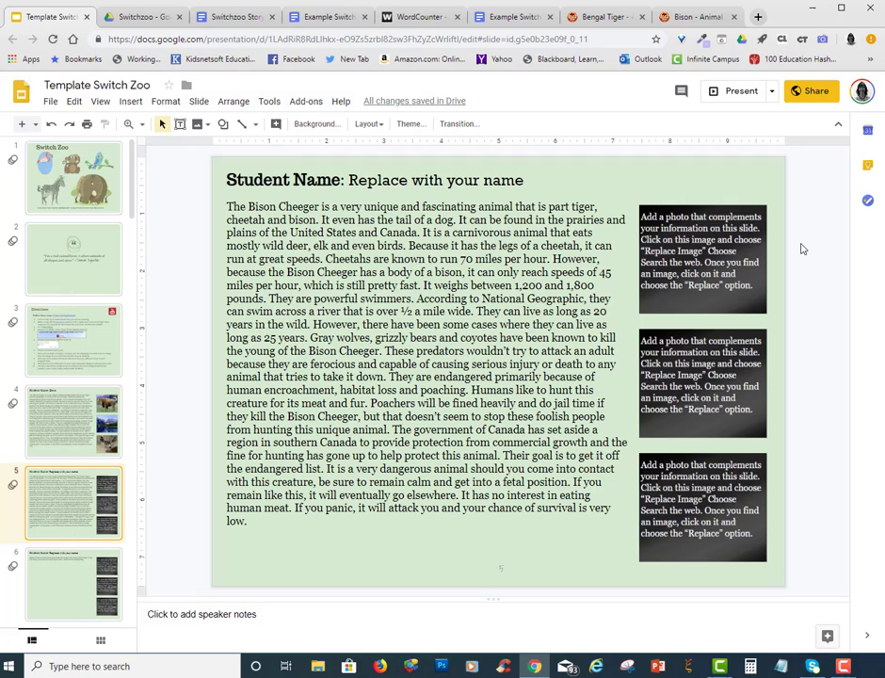
# Step: Replace the "Replace with your name" placeholder in slide 5's heading with the student's first name
pyautogui.click(366, 179)
pyautogui.moveTo(367, 179); pyautogui.dragTo(523, 180)
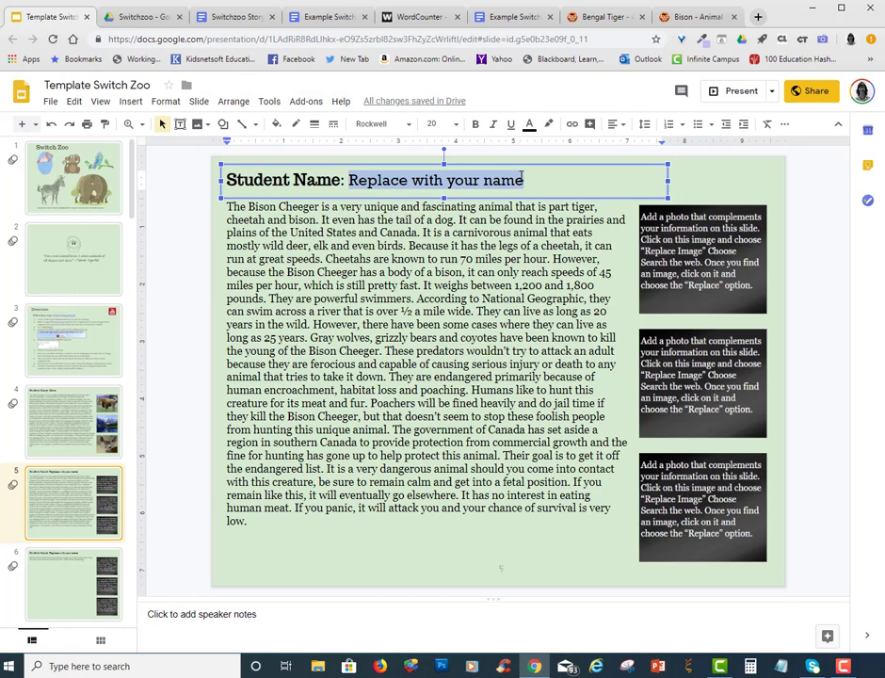
pyautogui.write('Chris')
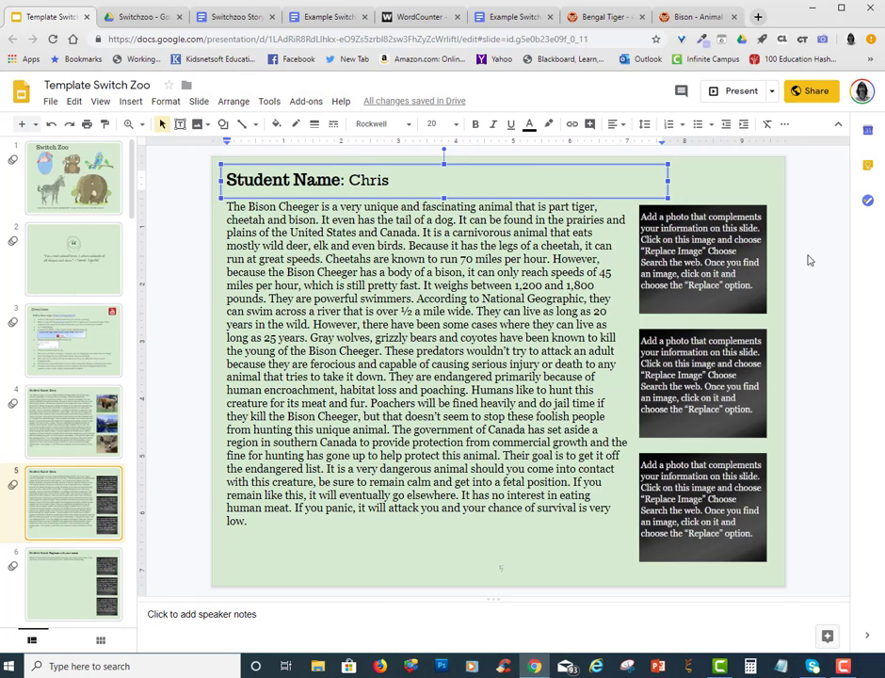
pyautogui.click(806, 257)
# Step: Replace slide 5's first photo placeholder with animal.png uploaded from the computer's switchzoo folder
pyautogui.click(715, 215)
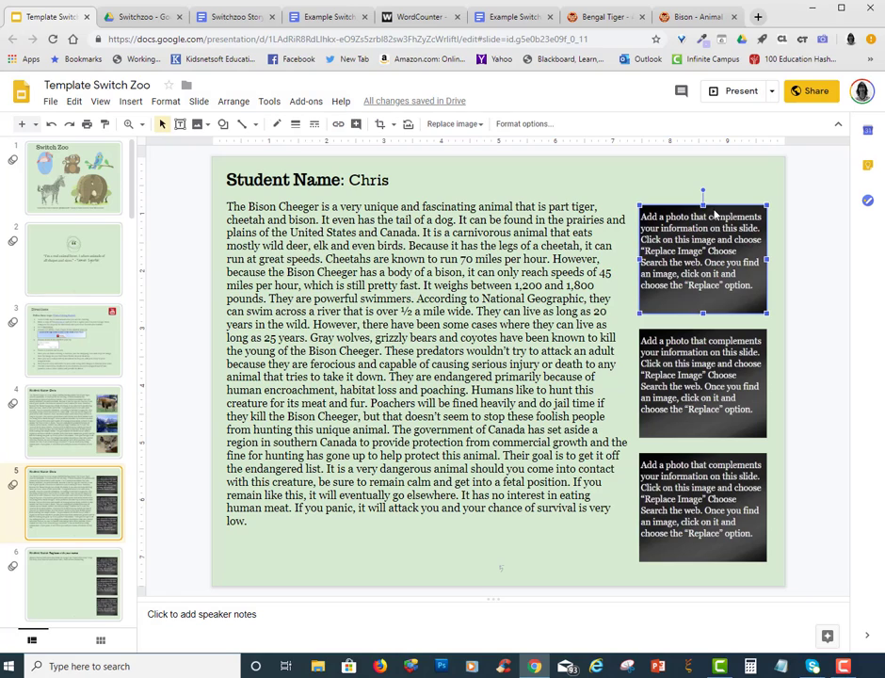
pyautogui.click(476, 125)
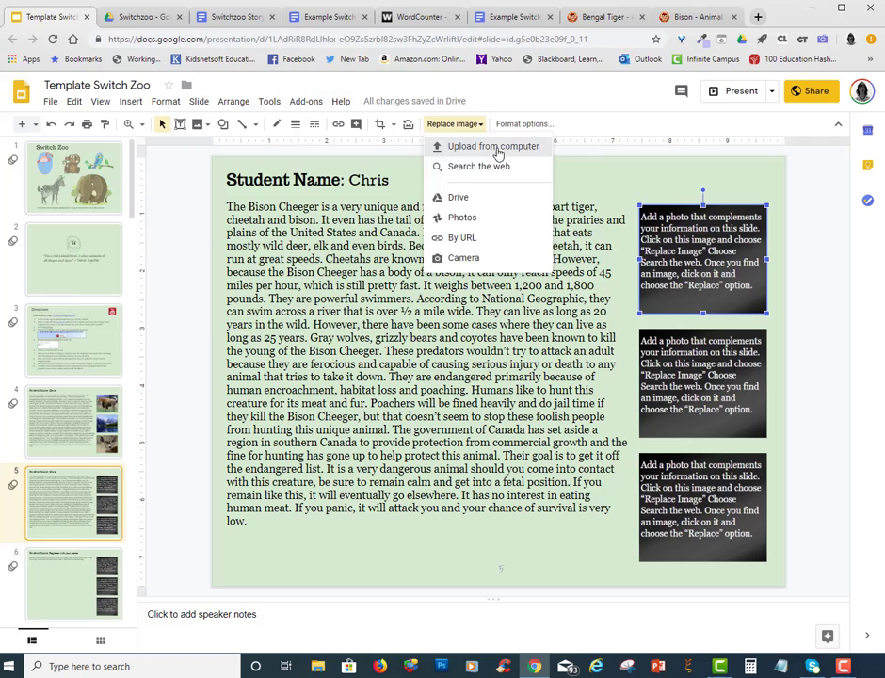
pyautogui.click(498, 151)
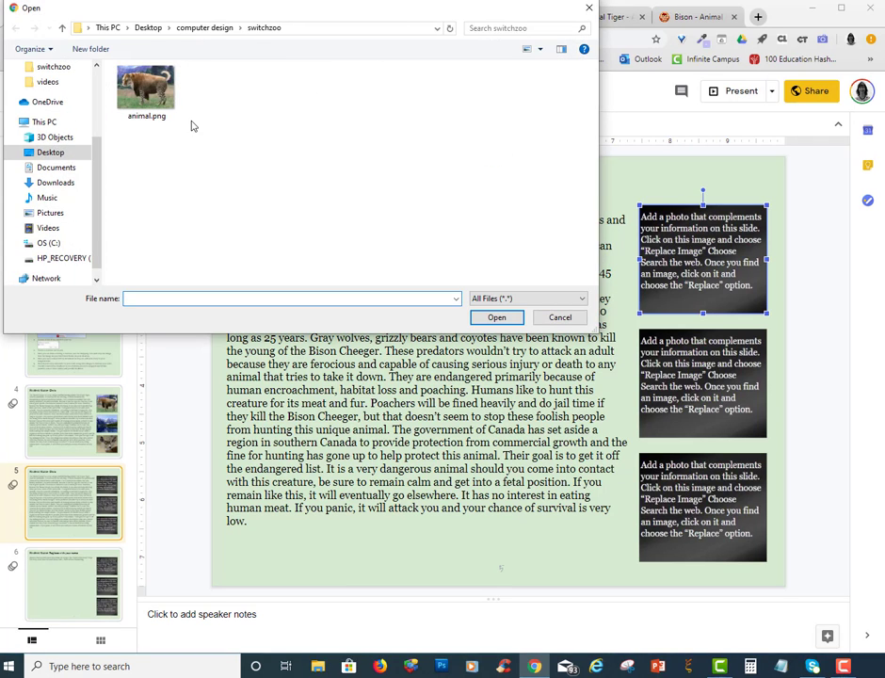
pyautogui.doubleClick(146, 89)
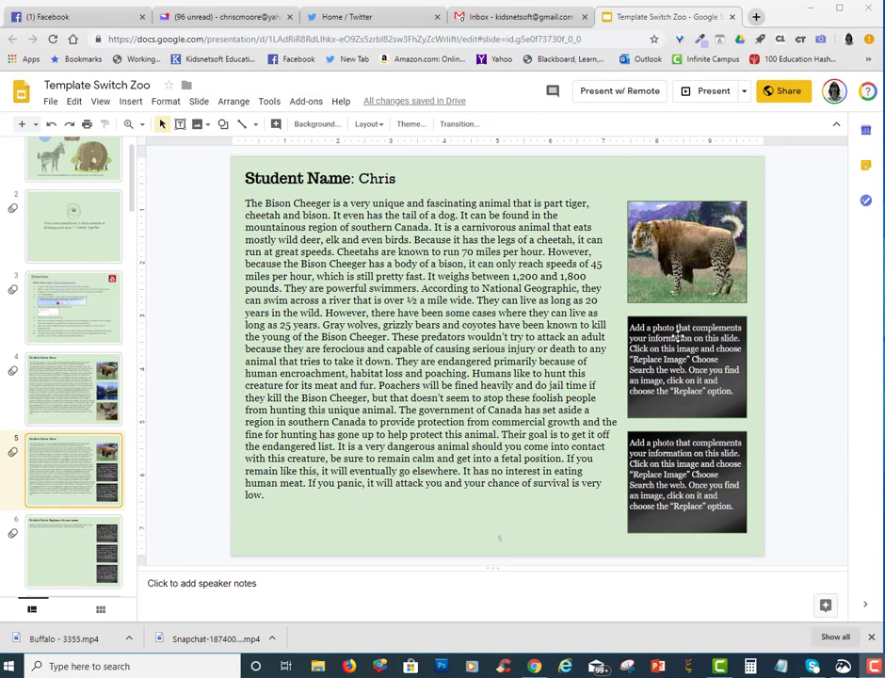
# Step: Try to replace slide 5's second photo placeholder with a blue-sky grassland photo from a web image search for "plains"
pyautogui.click(678, 336)
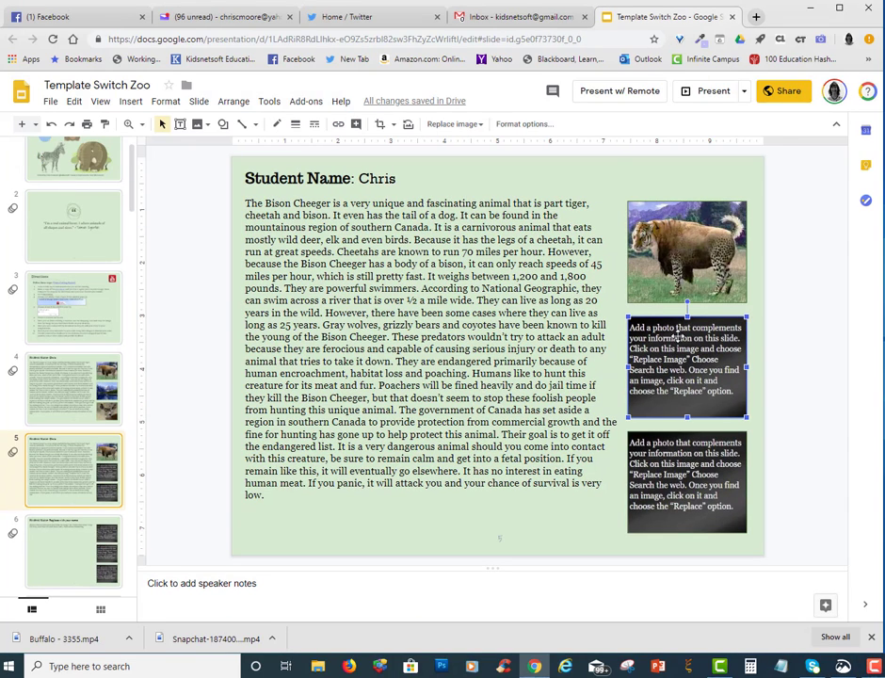
pyautogui.click(478, 124)
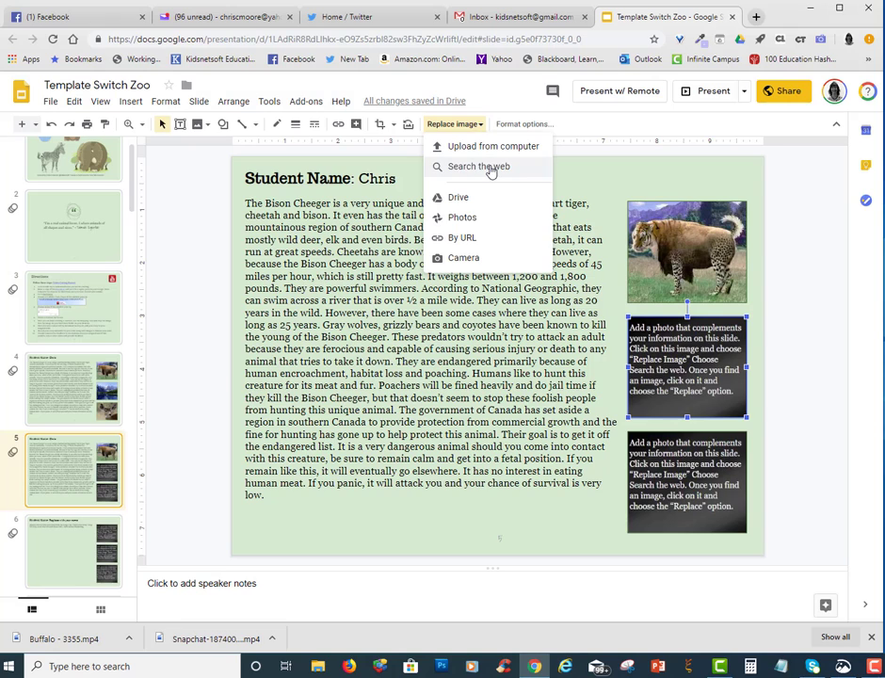
pyautogui.click(480, 166)
pyautogui.write('pla')
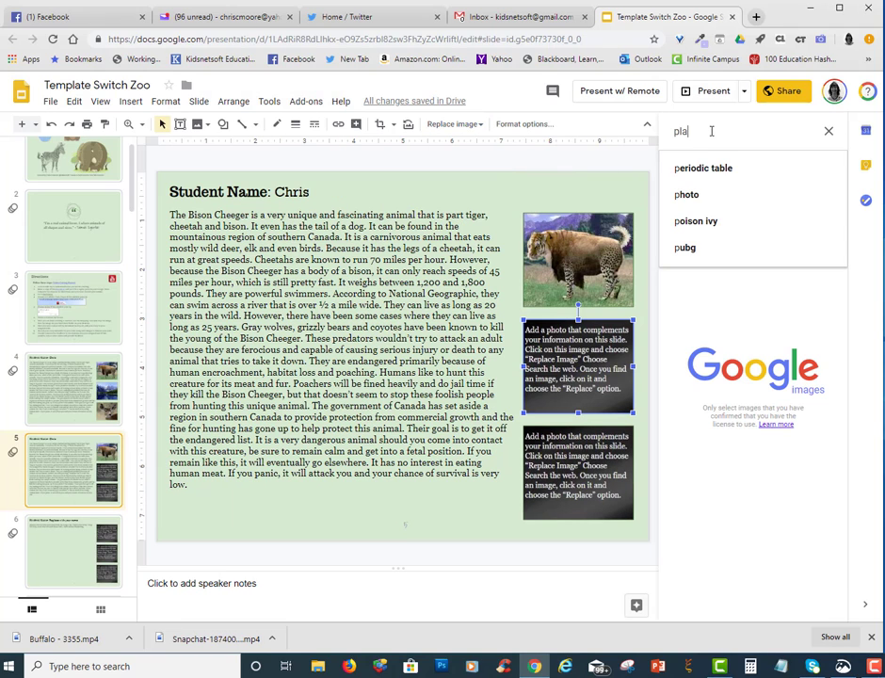
pyautogui.write('ins')
pyautogui.press('Return')
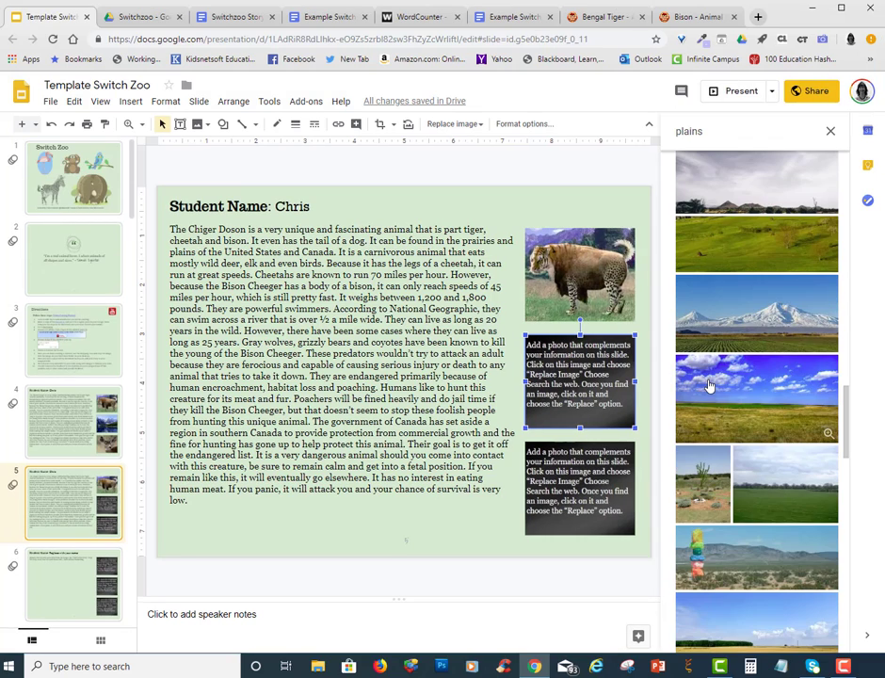
pyautogui.click(756, 396)
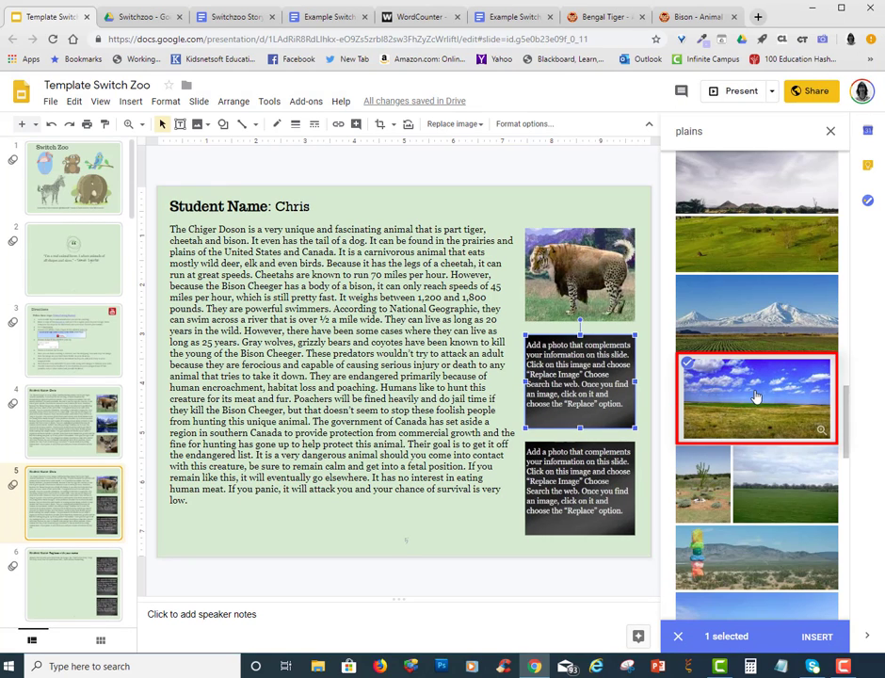
pyautogui.click(815, 636)
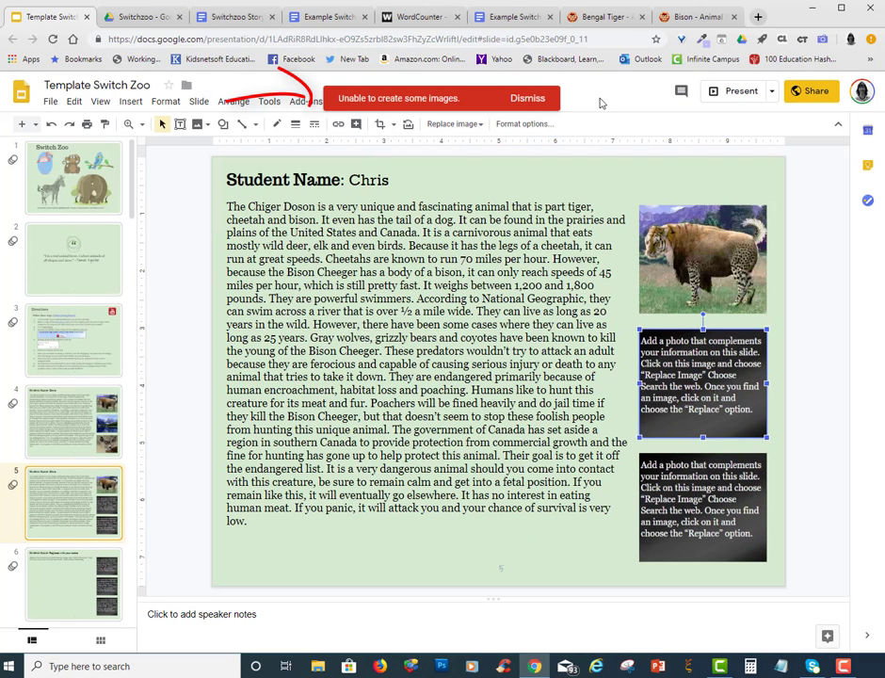
pyautogui.click(528, 98)
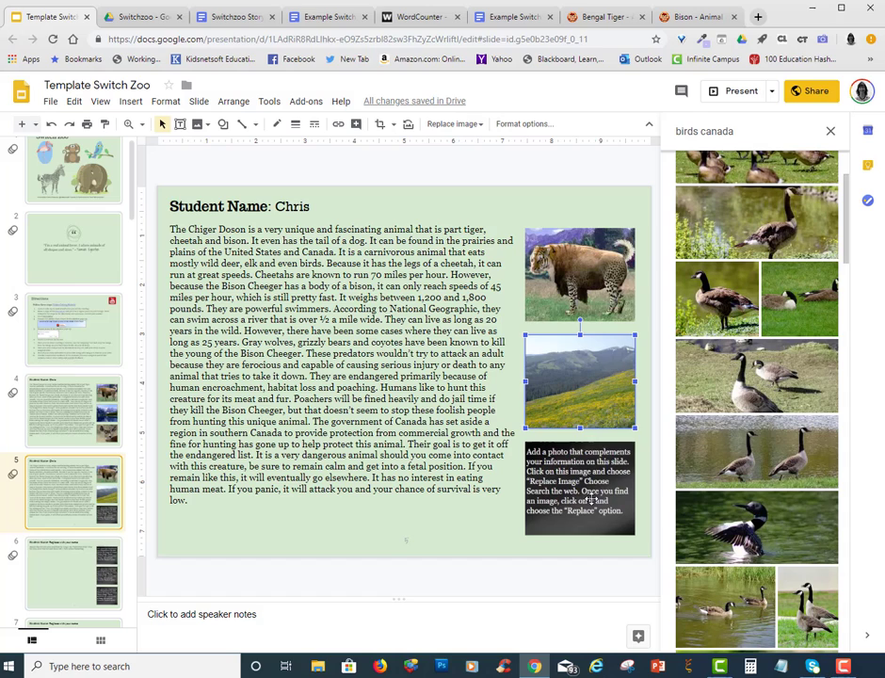
pyautogui.click(602, 511)
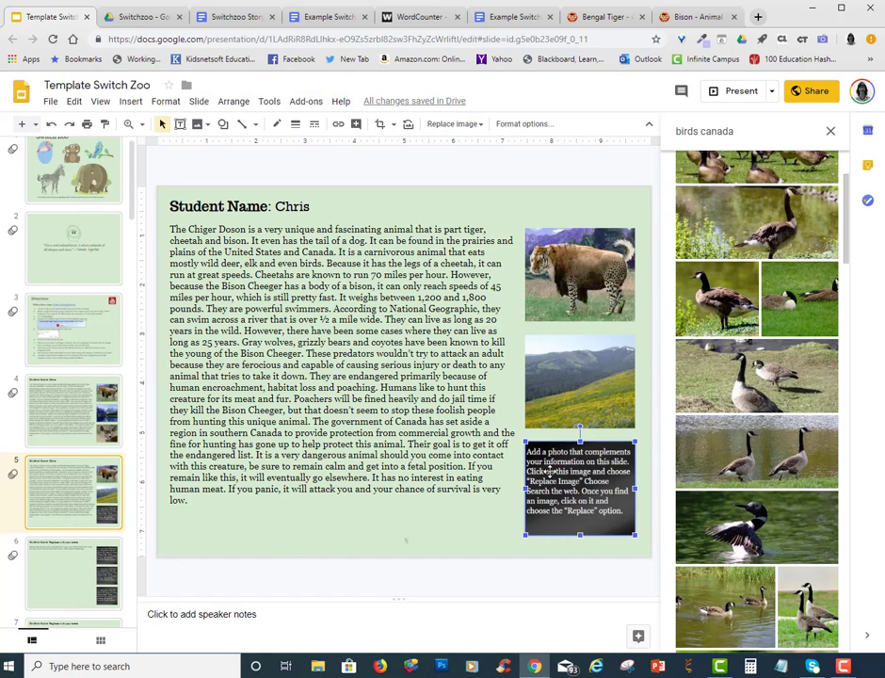
pyautogui.click(461, 123)
pyautogui.click(611, 168)
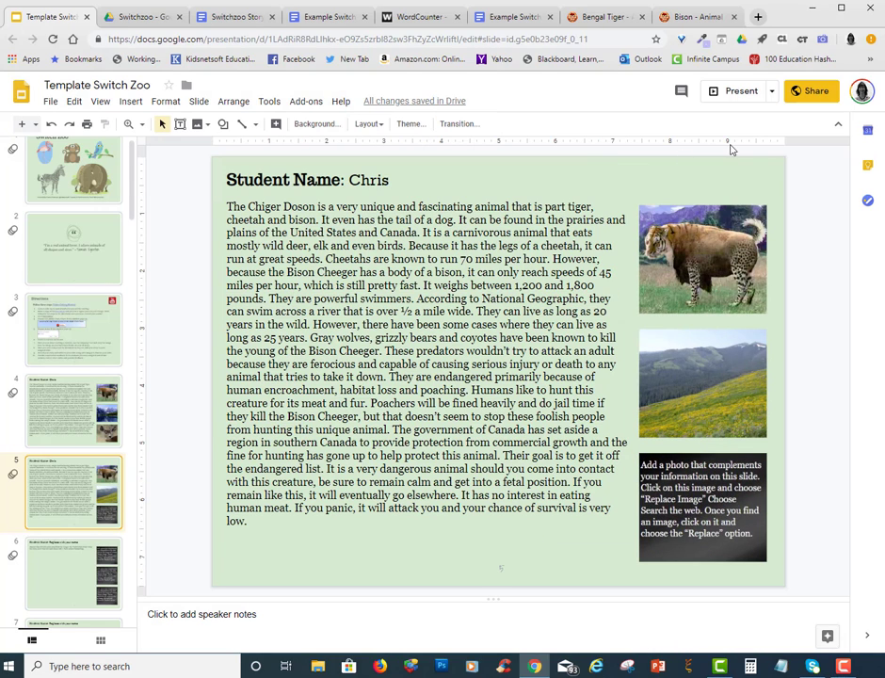
# Step: Replace slide 5's third photo placeholder with a photo of a single standing goose from a web image search for "birds canada"
pyautogui.click(758, 508)
pyautogui.click(459, 123)
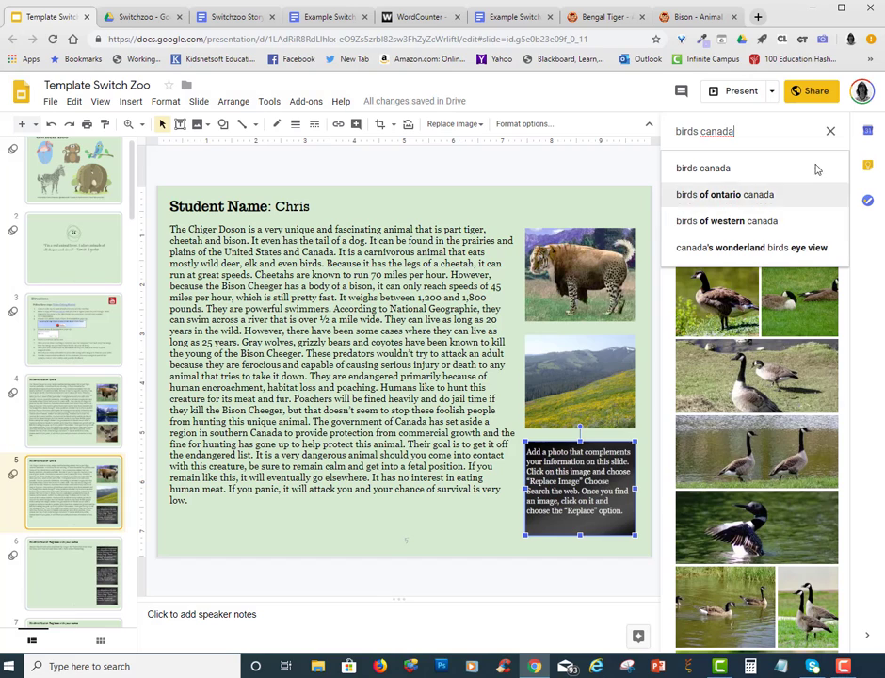
pyautogui.scroll(-3, 819, 475)
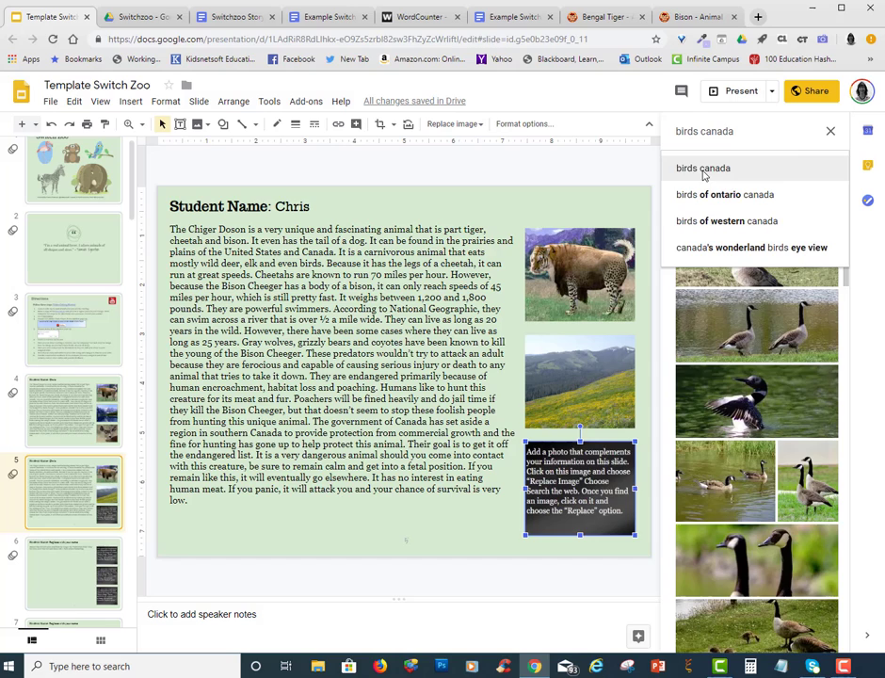
pyautogui.click(644, 171)
pyautogui.click(703, 499)
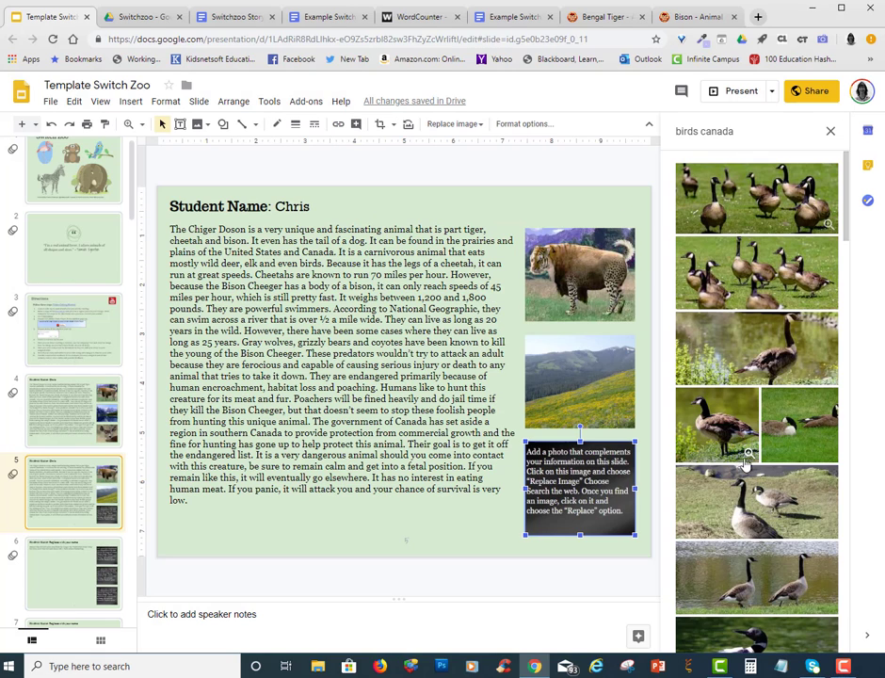
pyautogui.click(719, 430)
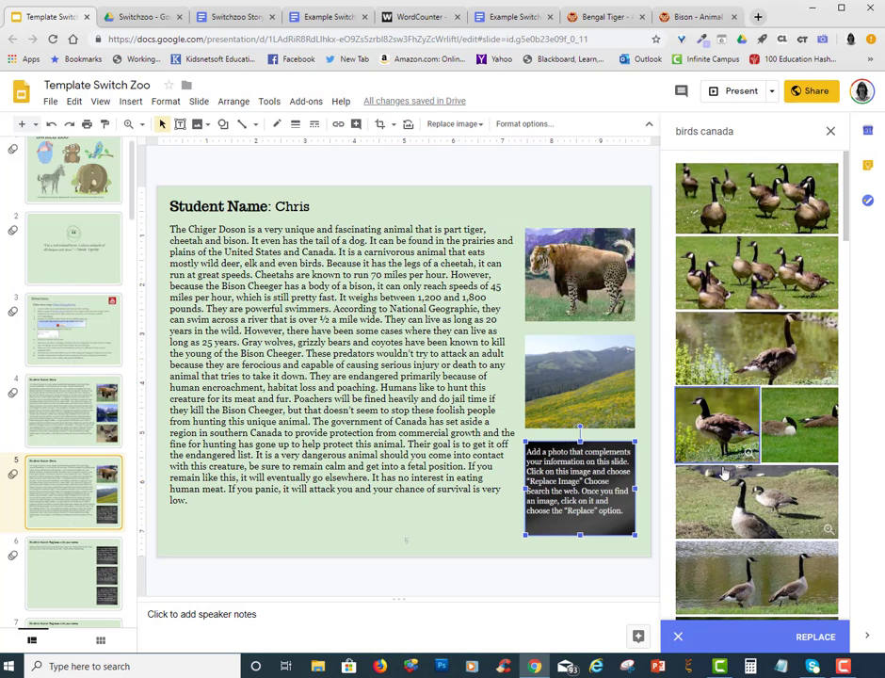
pyautogui.click(807, 638)
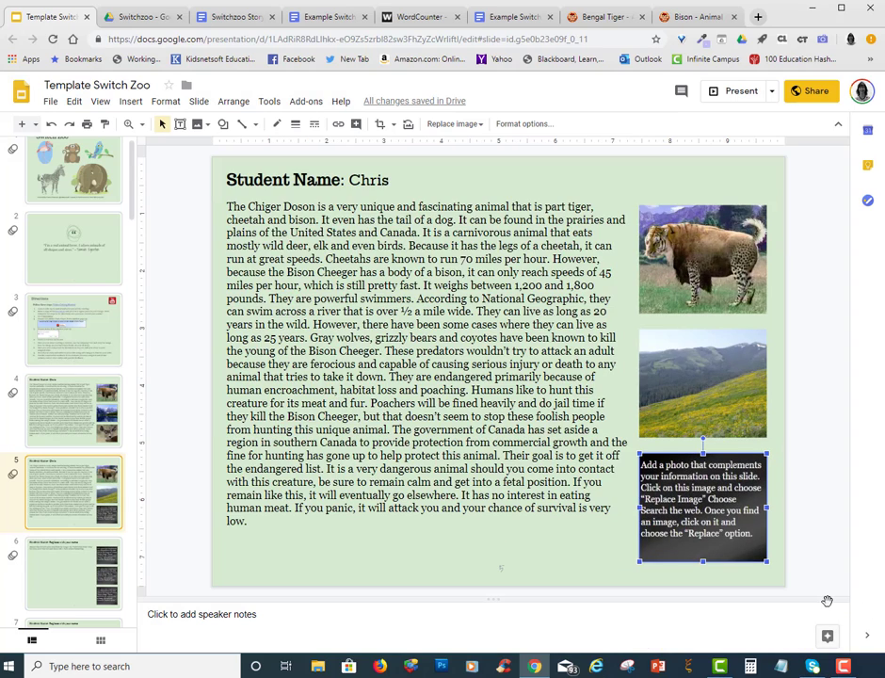